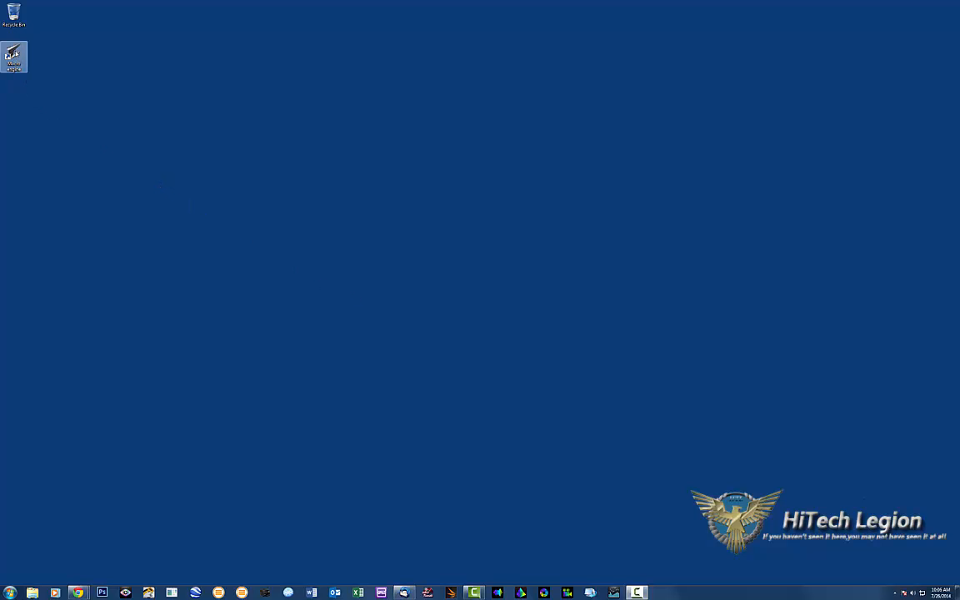
- Launch the Macro engine software and open the button profiles of the M7 mouse from the device home page
{"action": "double_click", "coordinate": [14, 57]}
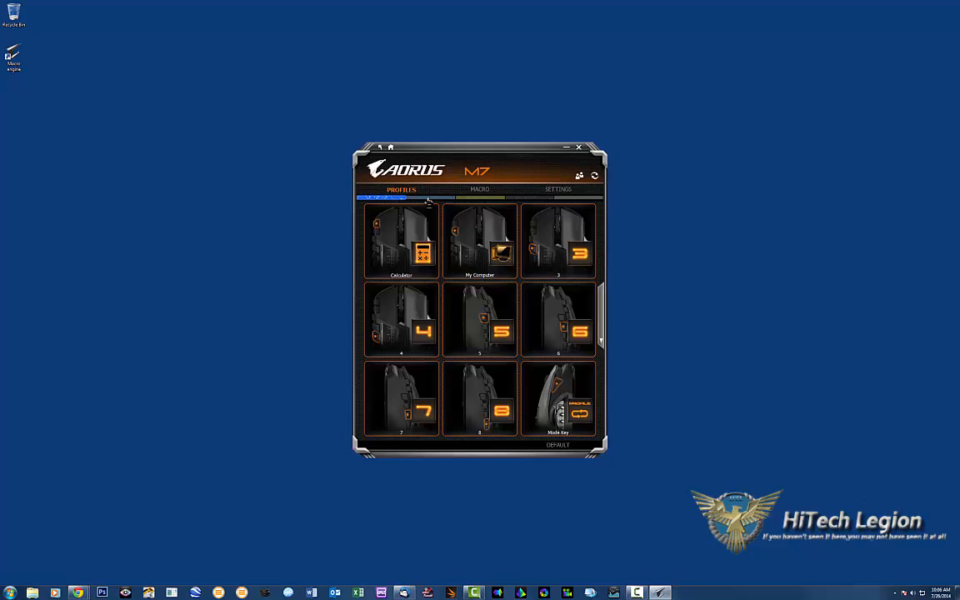
{"action": "left_click", "coordinate": [480, 189]}
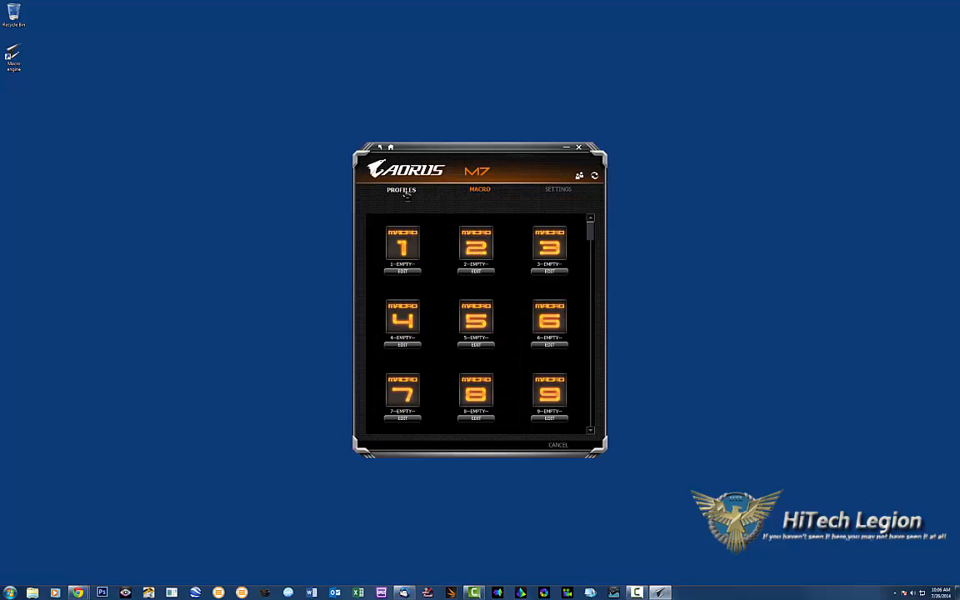
{"action": "left_click", "coordinate": [404, 190]}
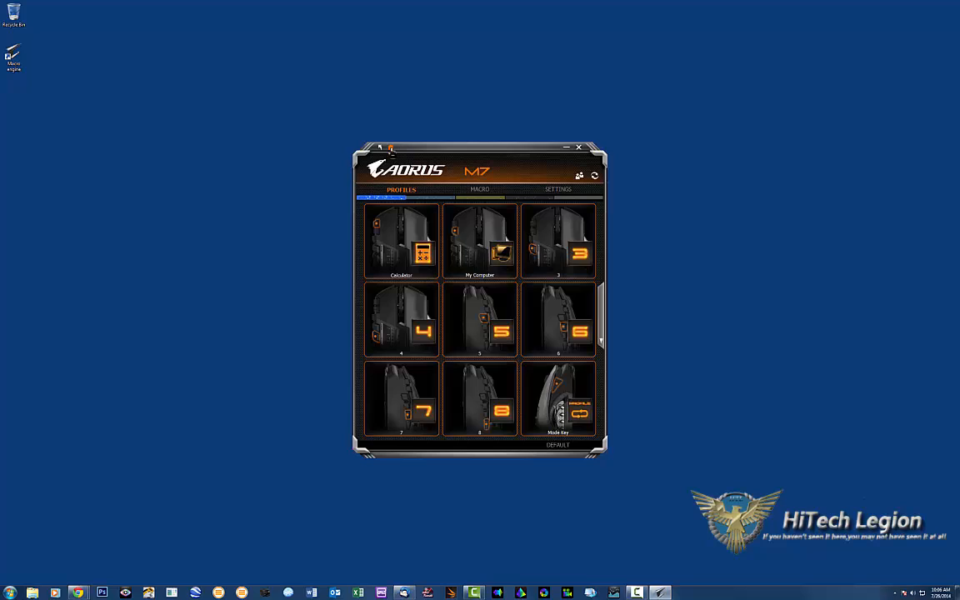
{"action": "left_click", "coordinate": [390, 147]}
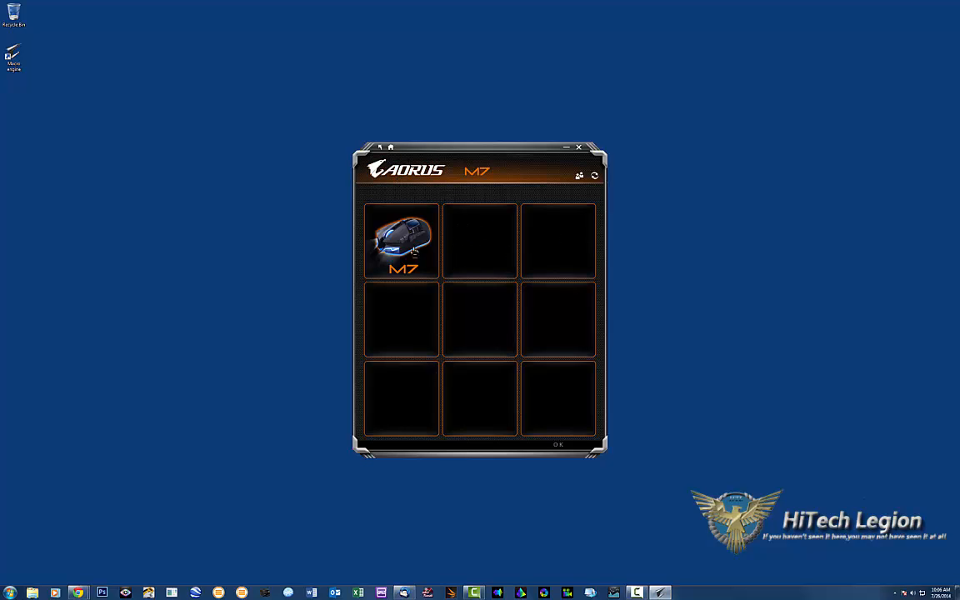
{"action": "left_click", "coordinate": [374, 228]}
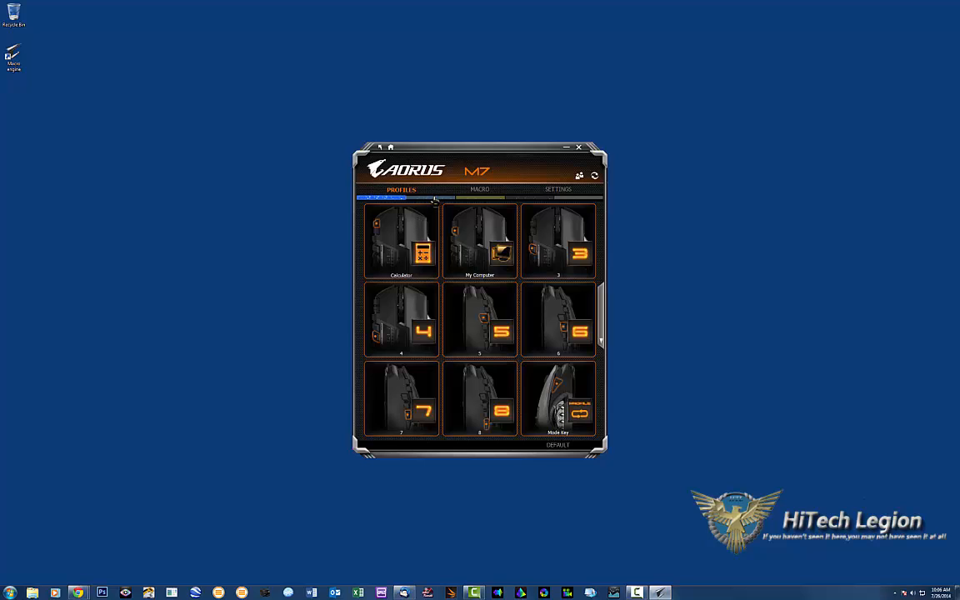
- Compare the button assignments in the third, fourth and fifth profiles with the full set of buttons in the first profile
{"action": "left_click", "coordinate": [481, 197]}
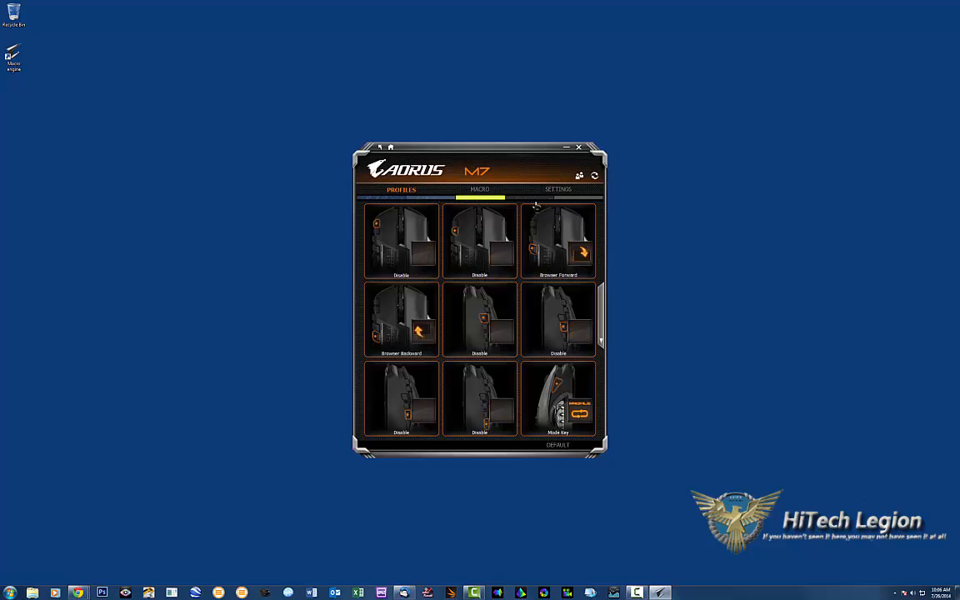
{"action": "left_click", "coordinate": [537, 200]}
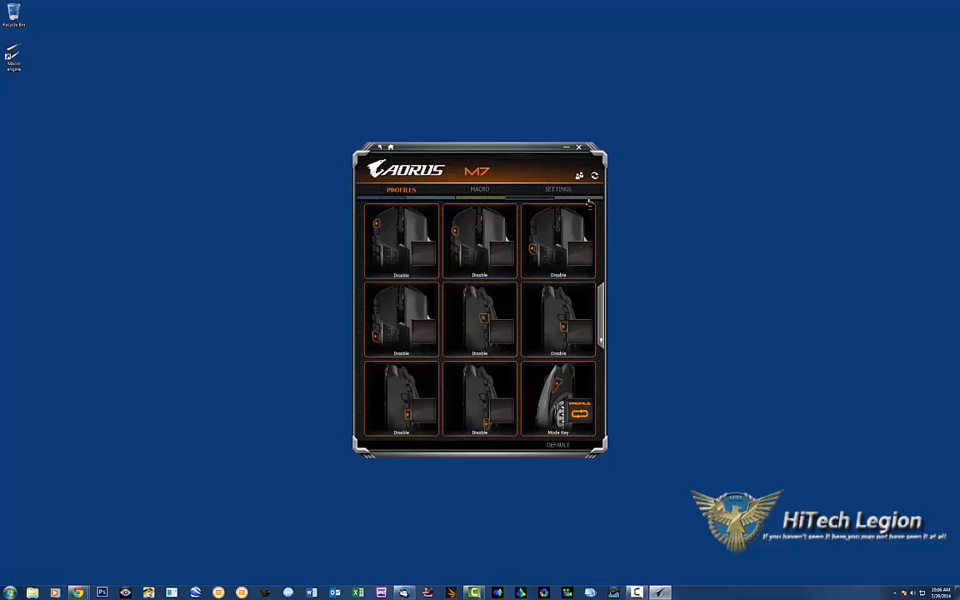
{"action": "left_click", "coordinate": [589, 199]}
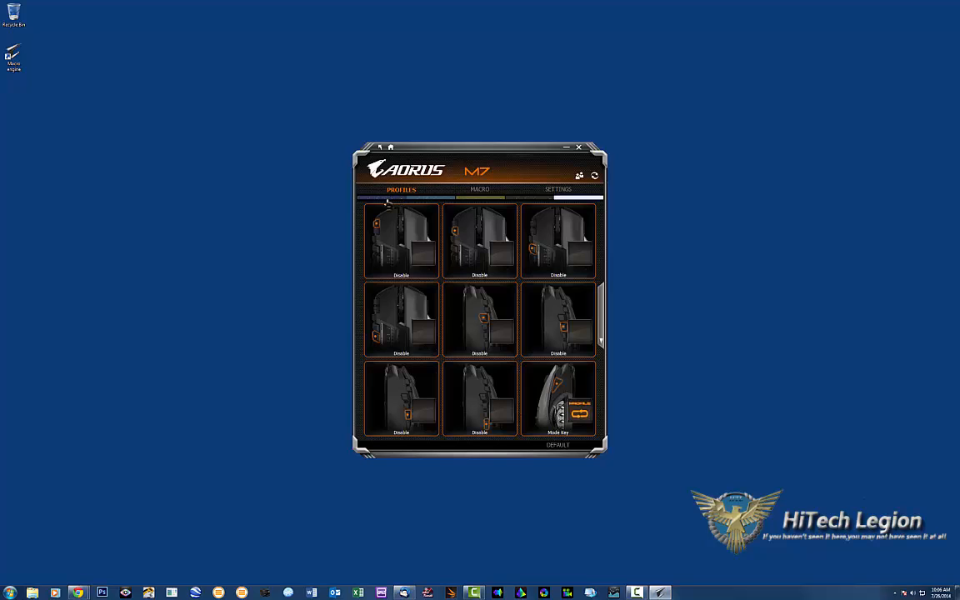
{"action": "left_click", "coordinate": [385, 199]}
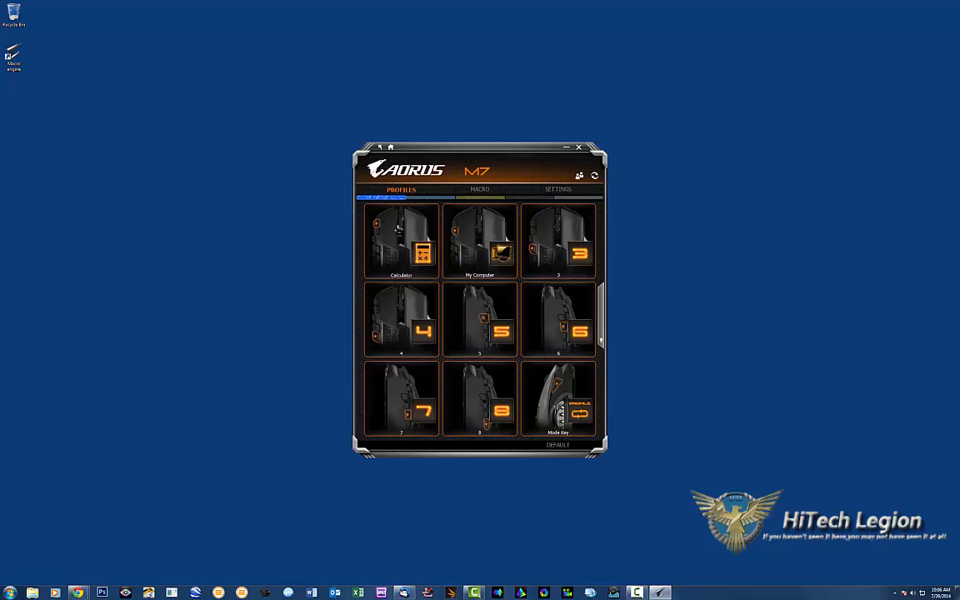
{"action": "scroll", "coordinate": [558, 302], "scroll_direction": "down", "scroll_amount": 1}
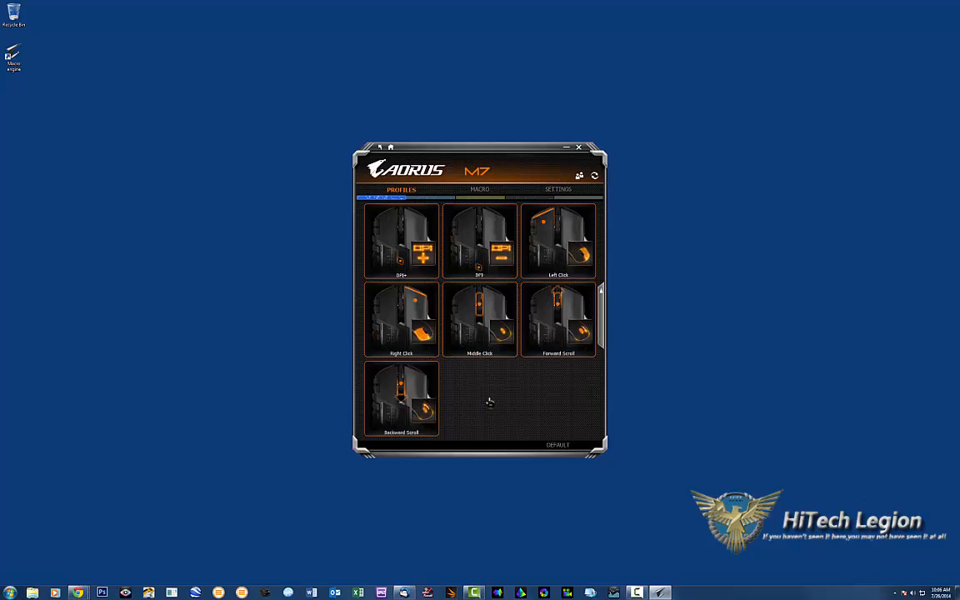
{"action": "scroll", "coordinate": [490, 402], "scroll_direction": "up", "scroll_amount": 1}
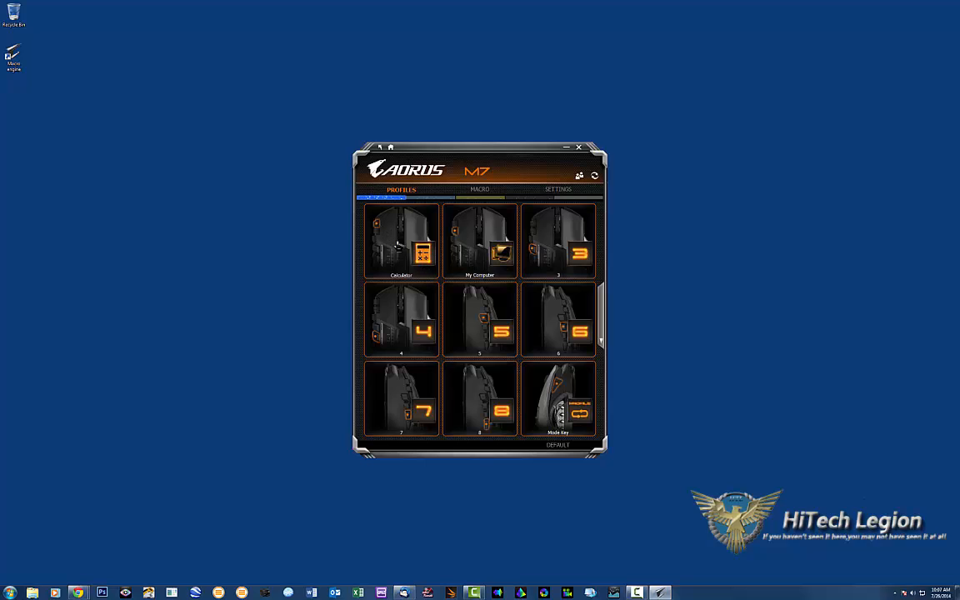
- Examine the basic functions that can be assigned to the first profile's Calculator button, from media controls to mouse clicks
{"action": "left_click", "coordinate": [399, 247]}
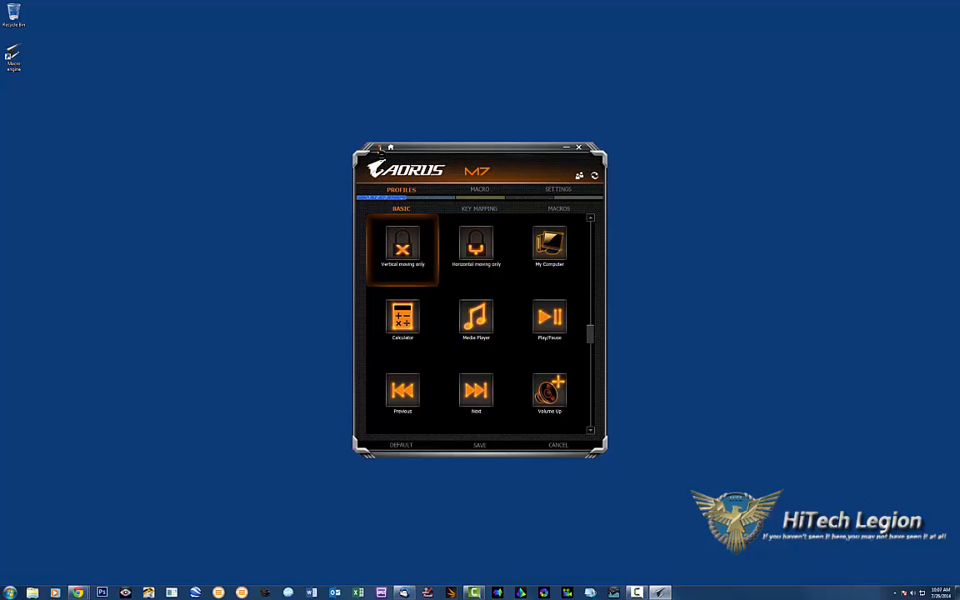
{"action": "left_click", "coordinate": [384, 146]}
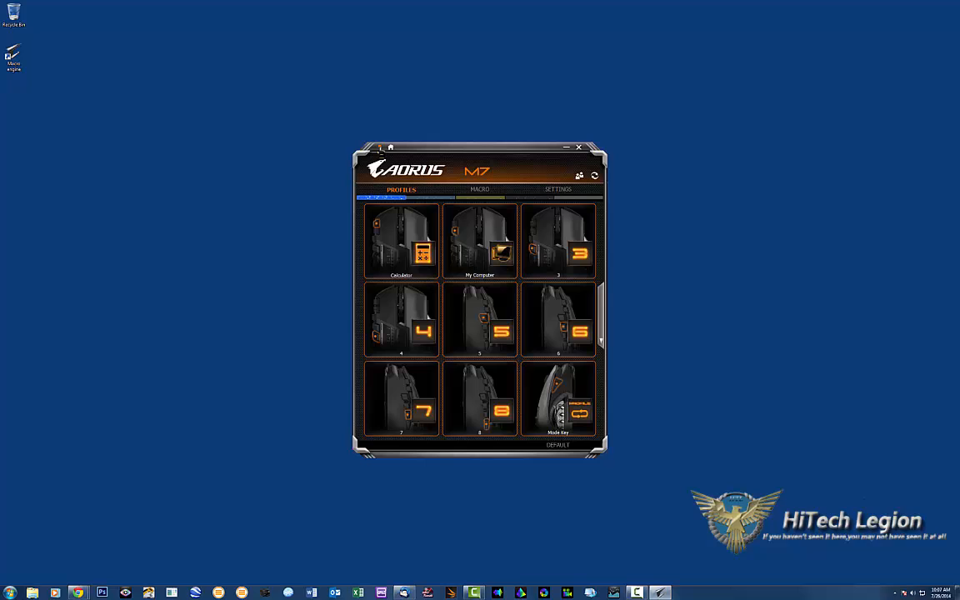
{"action": "left_click", "coordinate": [400, 249]}
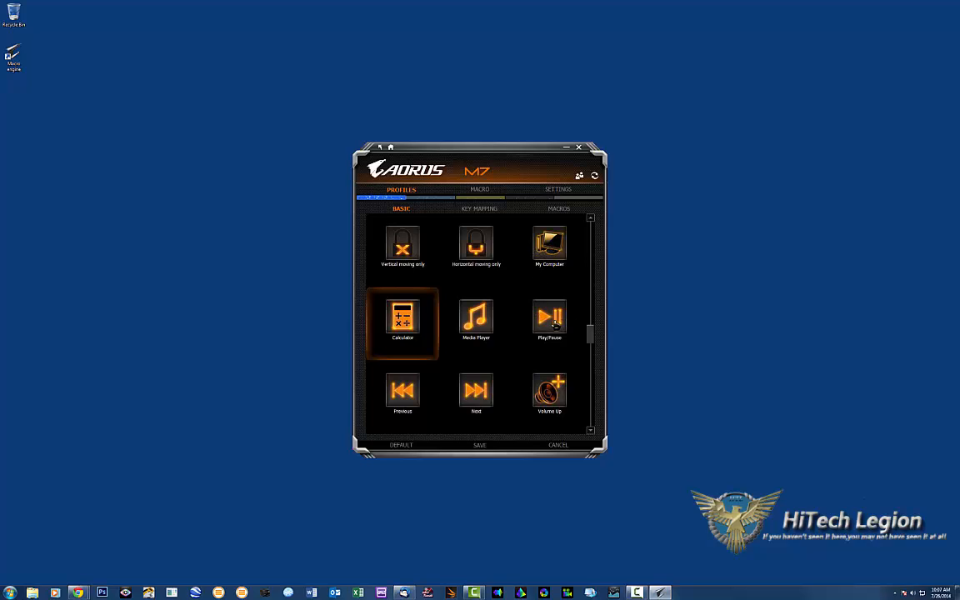
{"action": "scroll", "coordinate": [512, 326], "scroll_direction": "down", "scroll_amount": 1}
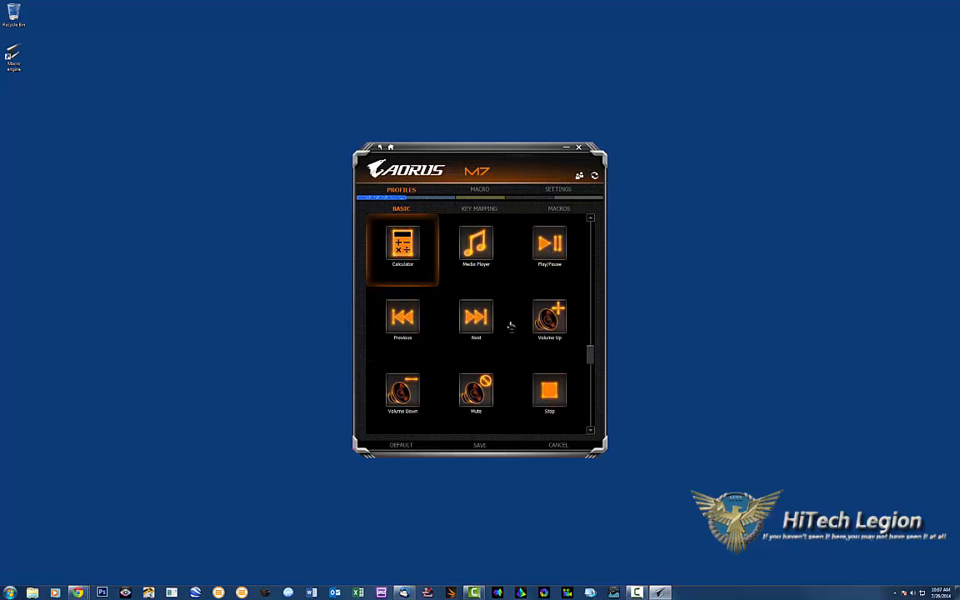
{"action": "scroll", "coordinate": [513, 326], "scroll_direction": "down", "scroll_amount": 1}
{"action": "scroll", "coordinate": [514, 325], "scroll_direction": "down", "scroll_amount": 1}
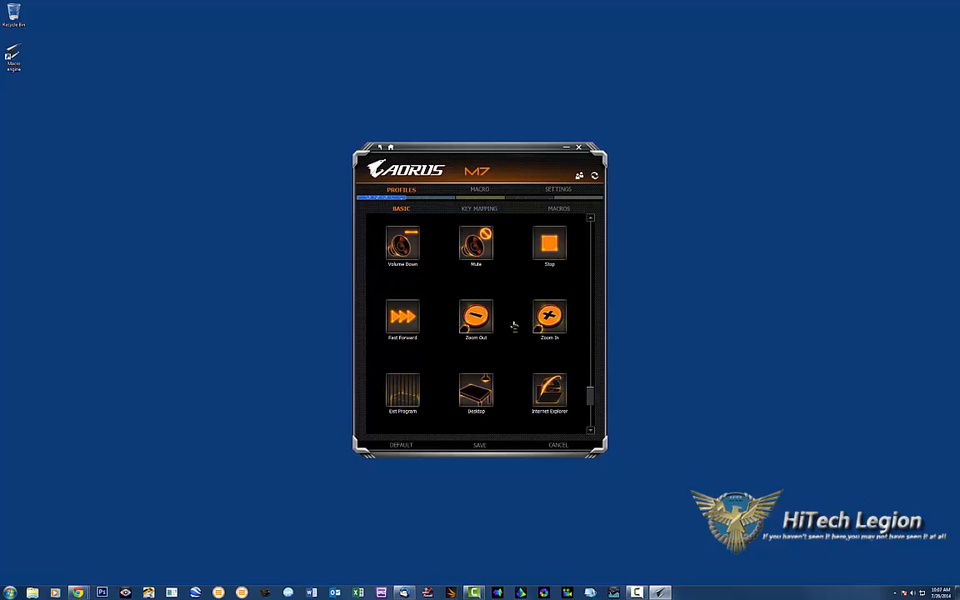
{"action": "scroll", "coordinate": [514, 325], "scroll_direction": "down", "scroll_amount": 1}
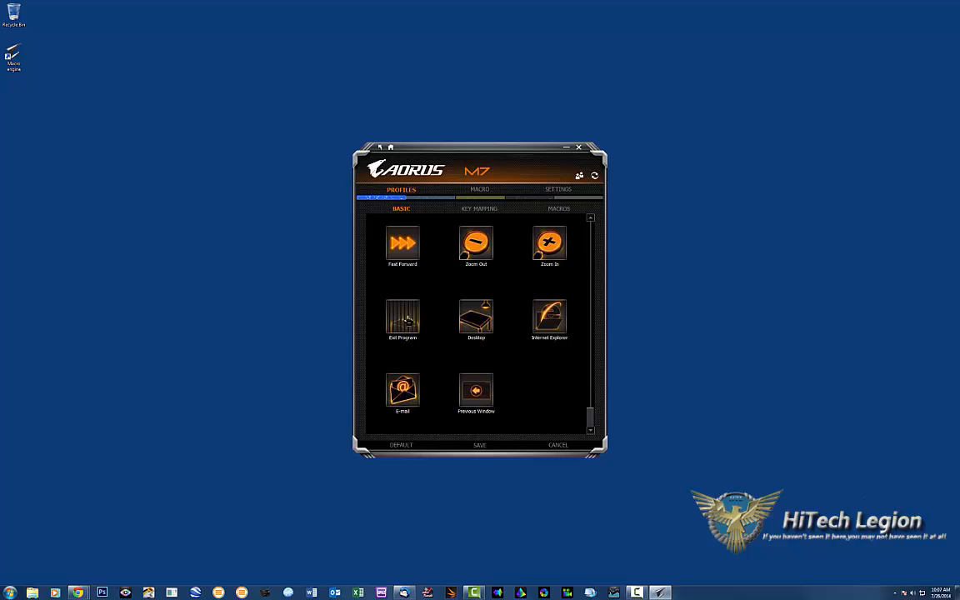
{"action": "scroll", "coordinate": [455, 327], "scroll_direction": "up", "scroll_amount": 5}
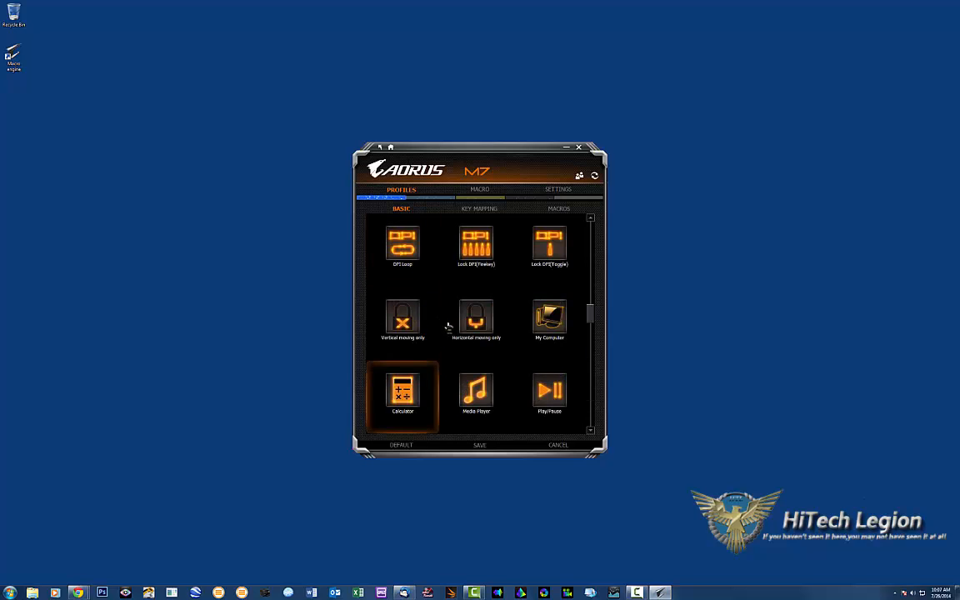
{"action": "scroll", "coordinate": [448, 327], "scroll_direction": "up", "scroll_amount": 5}
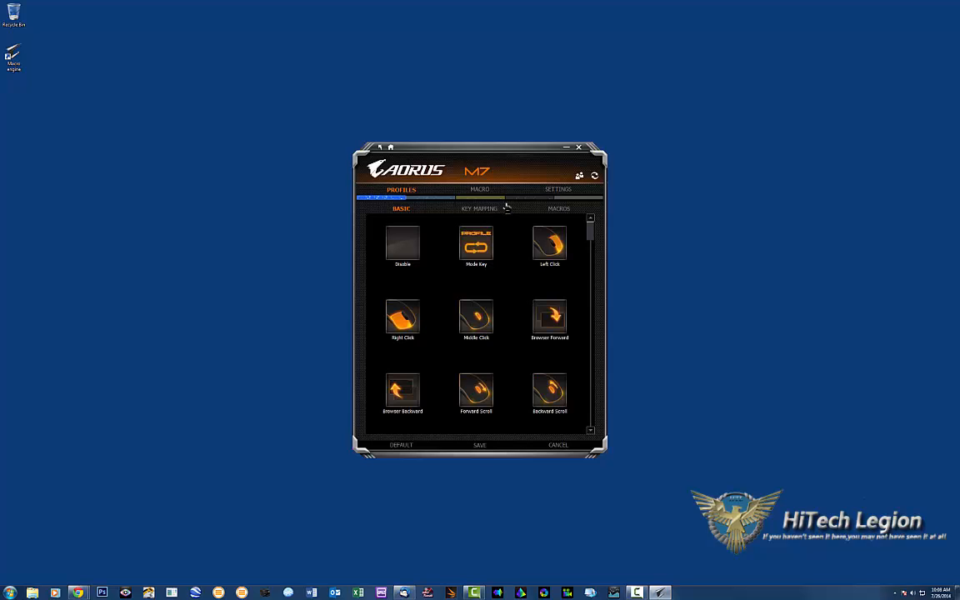
- Map the first profile's Calculator button to the number key 2
{"action": "left_click", "coordinate": [482, 211]}
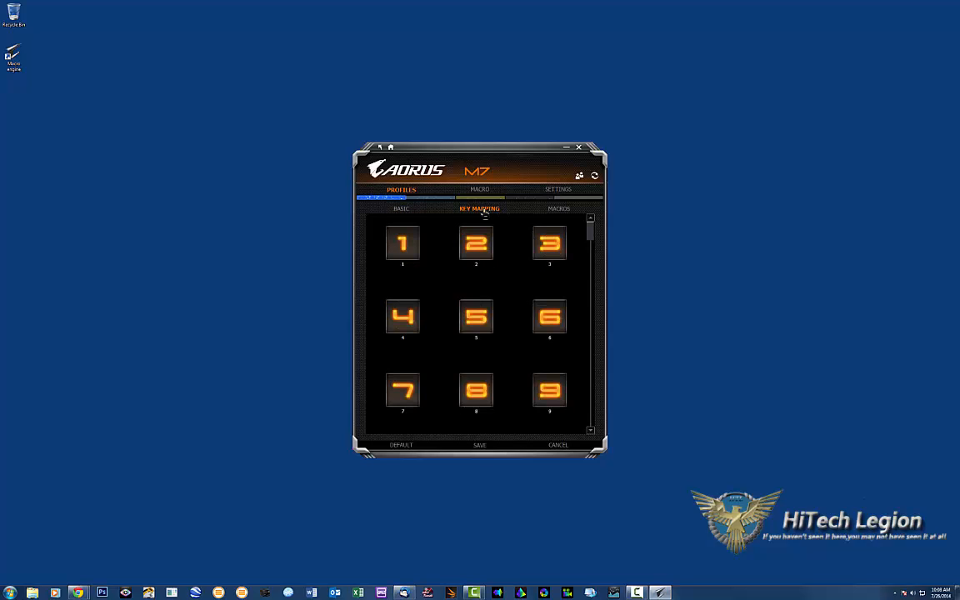
{"action": "left_click", "coordinate": [405, 249]}
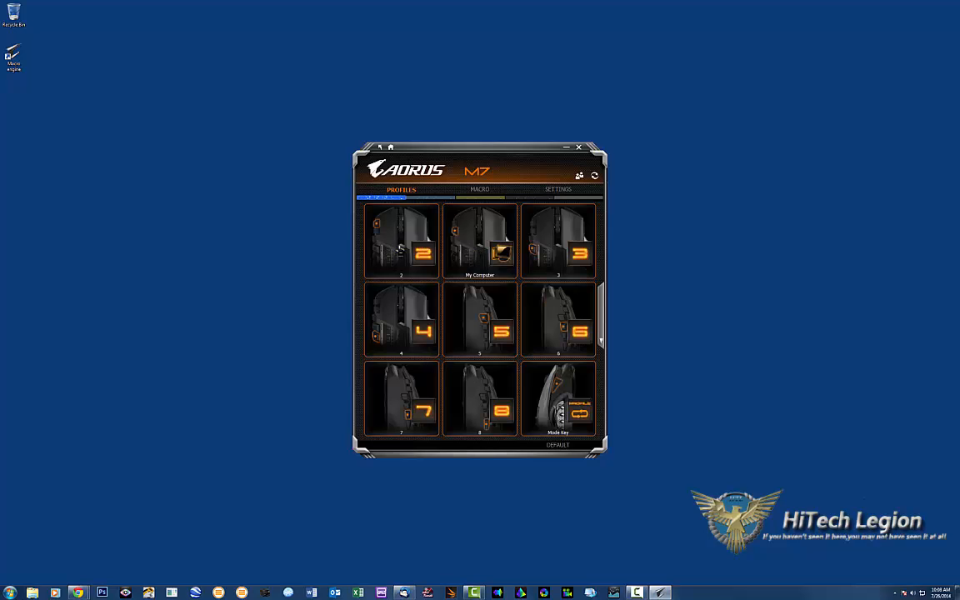
- Examine the keyboard keys and modifier combinations that can be mapped to the first mouse button of the first profile
{"action": "left_click", "coordinate": [375, 230]}
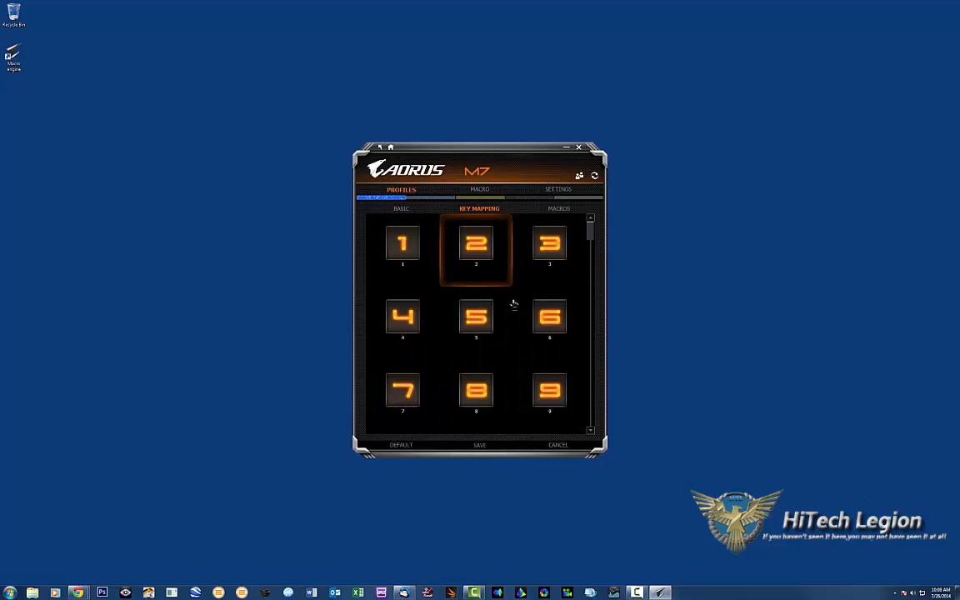
{"action": "scroll", "coordinate": [515, 305], "scroll_direction": "down", "scroll_amount": 1}
{"action": "scroll", "coordinate": [514, 305], "scroll_direction": "down", "scroll_amount": 2}
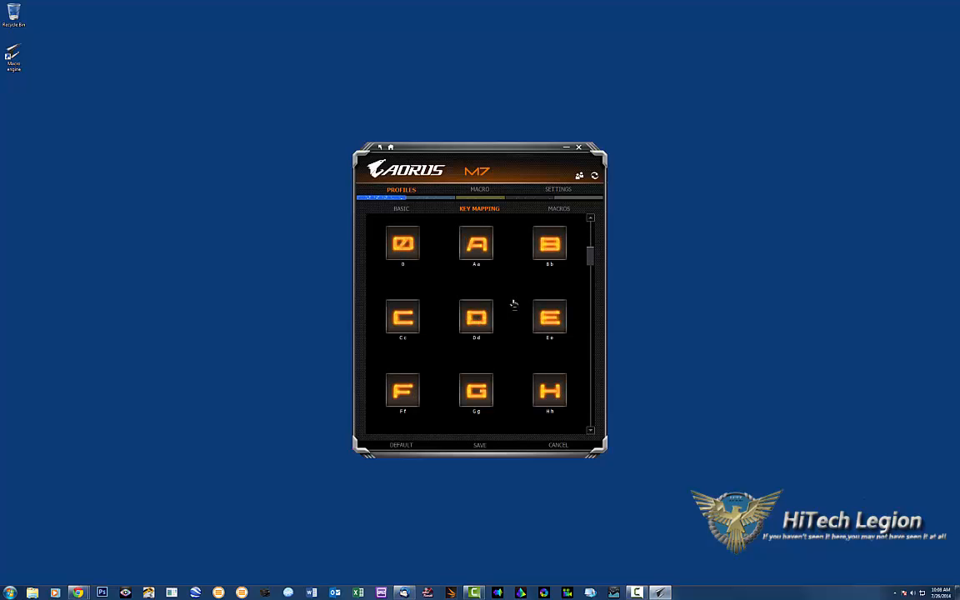
{"action": "scroll", "coordinate": [514, 305], "scroll_direction": "down", "scroll_amount": 4}
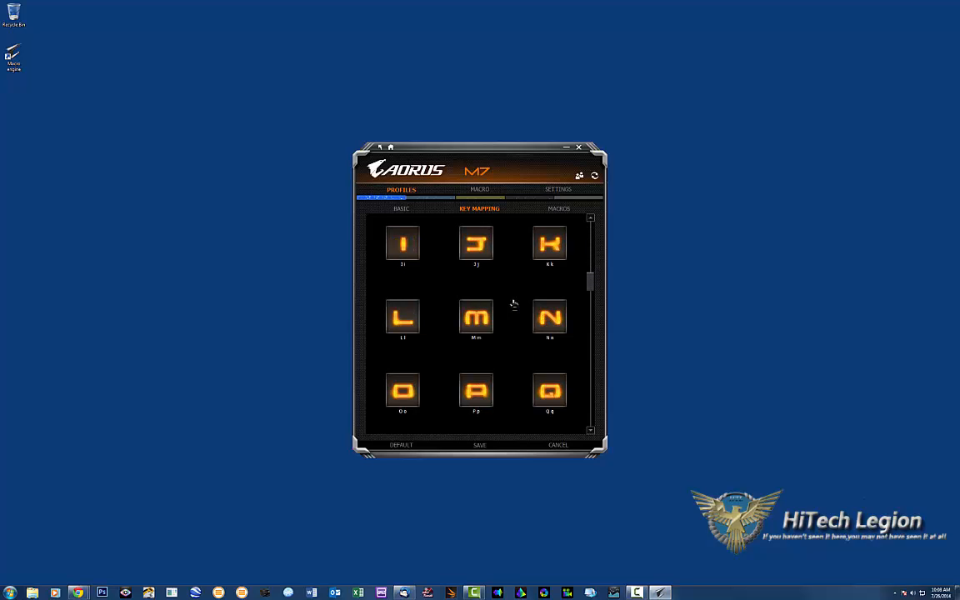
{"action": "scroll", "coordinate": [515, 305], "scroll_direction": "down", "scroll_amount": 4}
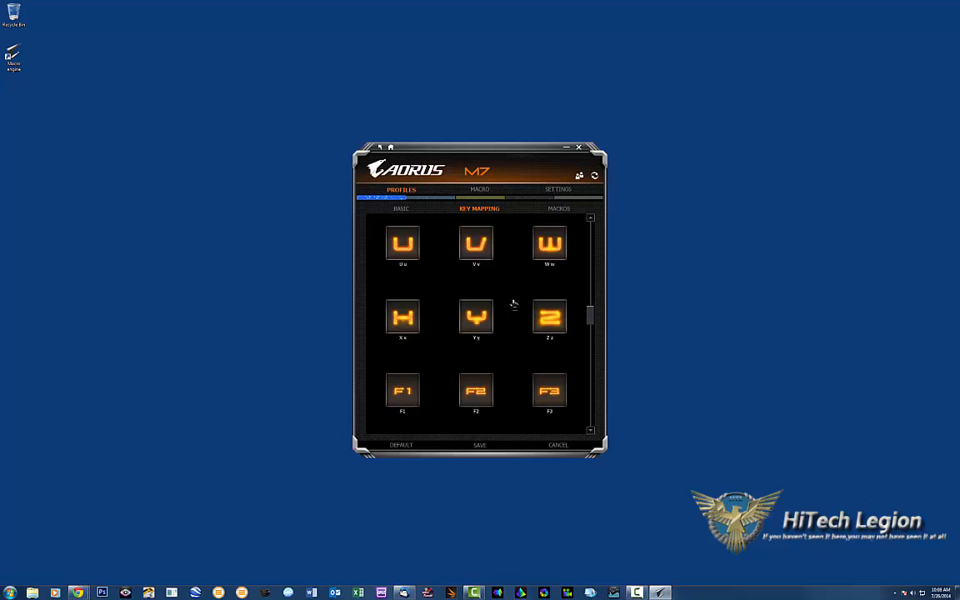
{"action": "scroll", "coordinate": [515, 305], "scroll_direction": "down", "scroll_amount": 1}
{"action": "scroll", "coordinate": [514, 305], "scroll_direction": "down", "scroll_amount": 3}
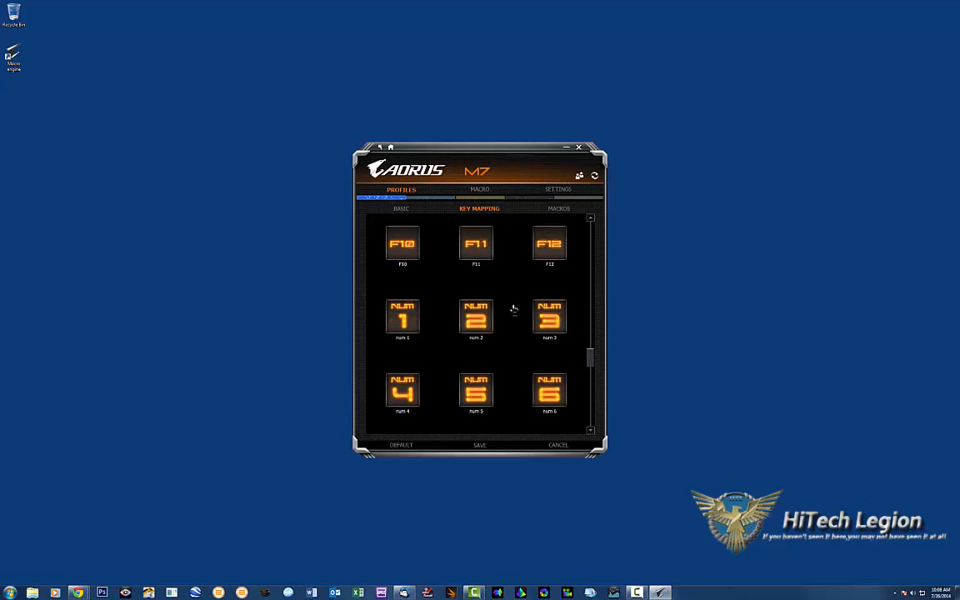
{"action": "scroll", "coordinate": [515, 305], "scroll_direction": "down", "scroll_amount": 3}
{"action": "scroll", "coordinate": [514, 309], "scroll_direction": "down", "scroll_amount": 1}
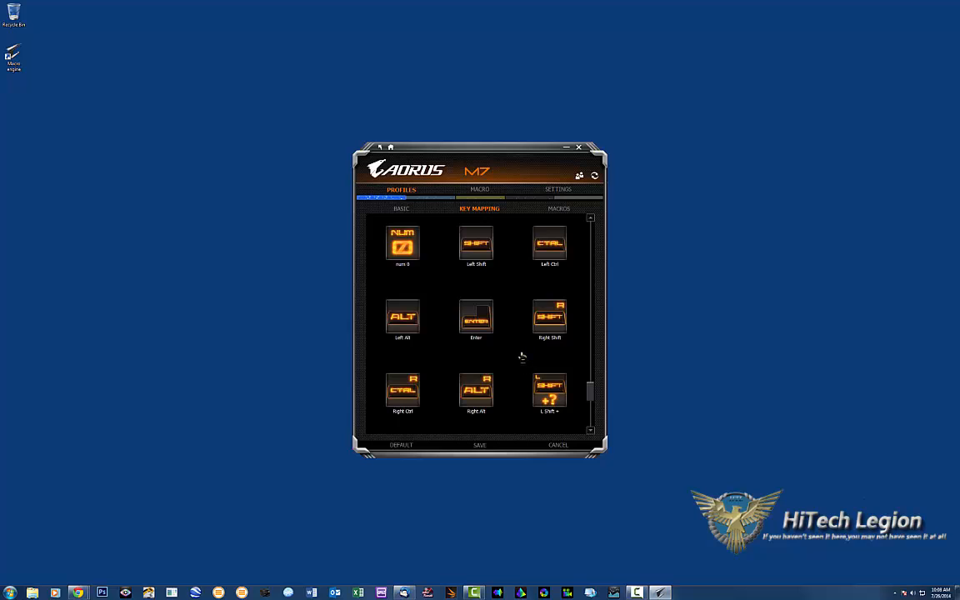
{"action": "scroll", "coordinate": [522, 357], "scroll_direction": "down", "scroll_amount": 1}
{"action": "scroll", "coordinate": [522, 357], "scroll_direction": "down", "scroll_amount": 2}
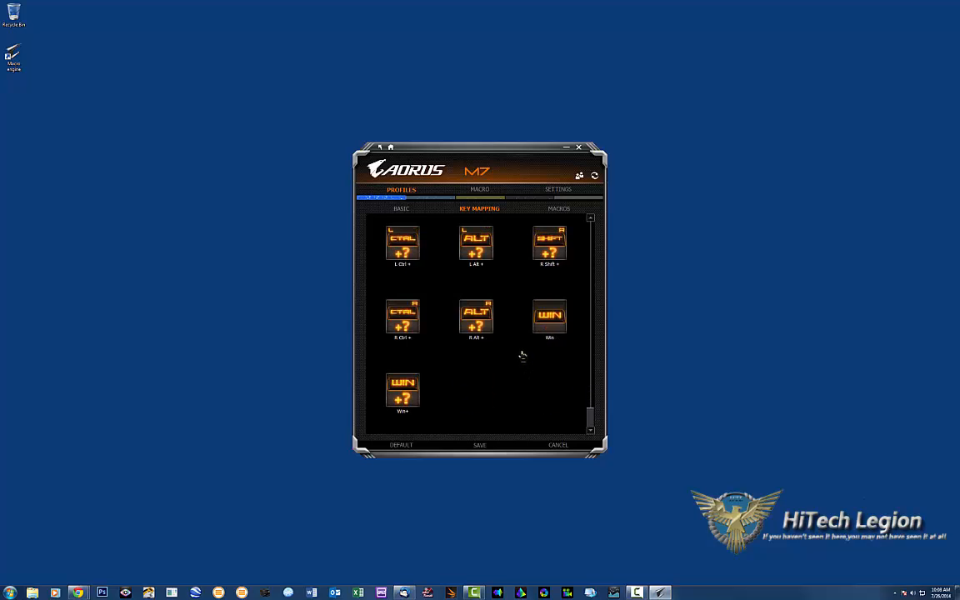
{"action": "scroll", "coordinate": [522, 357], "scroll_direction": "up", "scroll_amount": 10}
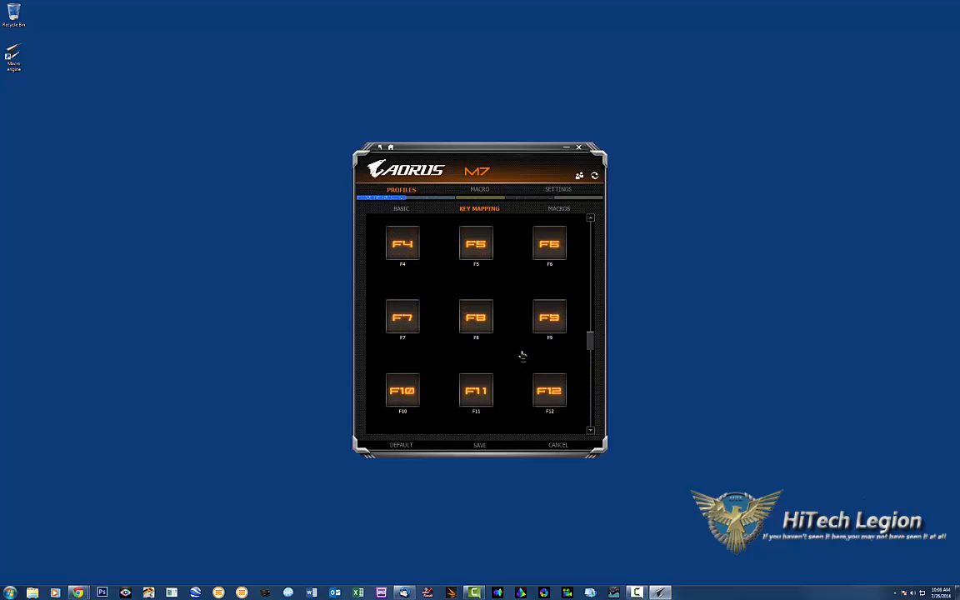
{"action": "scroll", "coordinate": [522, 357], "scroll_direction": "up", "scroll_amount": 11}
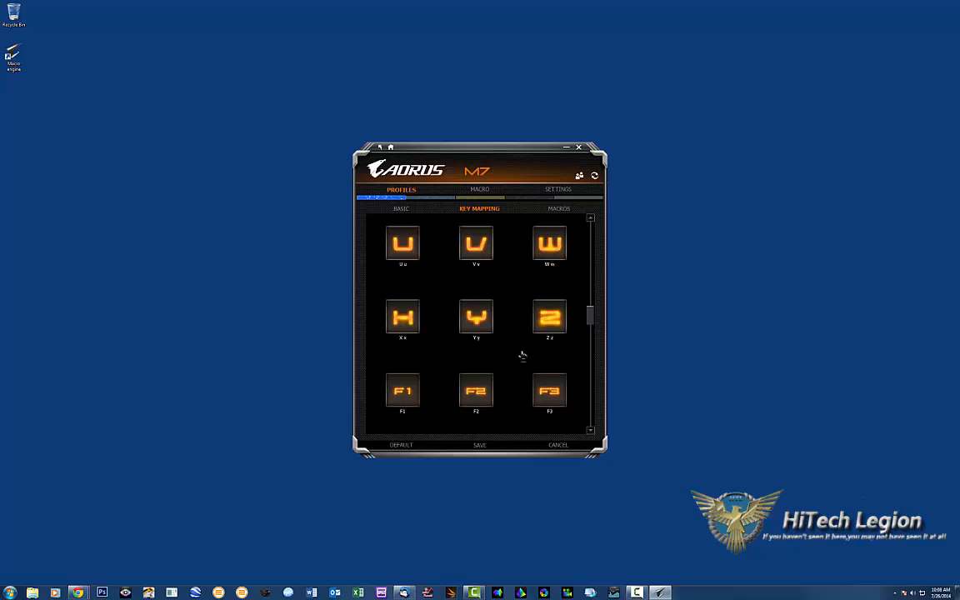
- Look through the numbered macro slots that can be assigned to the first mouse button
{"action": "left_click", "coordinate": [558, 210]}
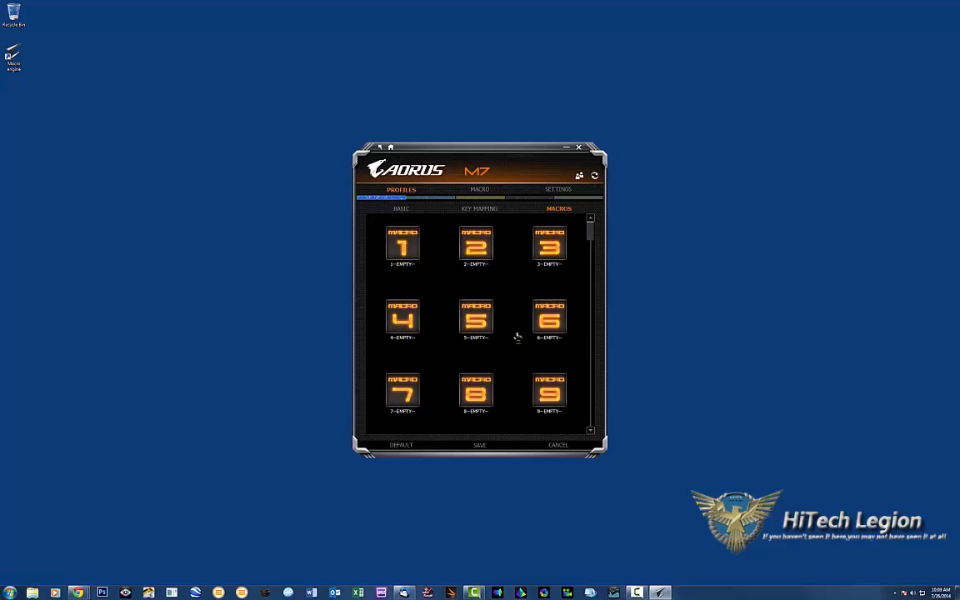
{"action": "scroll", "coordinate": [517, 283], "scroll_direction": "down", "scroll_amount": 10}
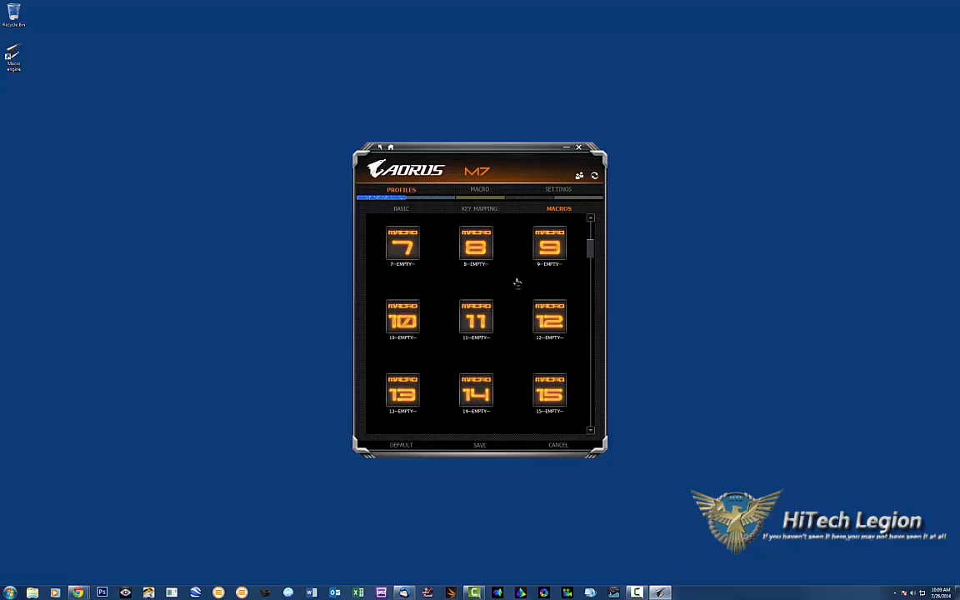
{"action": "scroll", "coordinate": [517, 283], "scroll_direction": "down", "scroll_amount": 11}
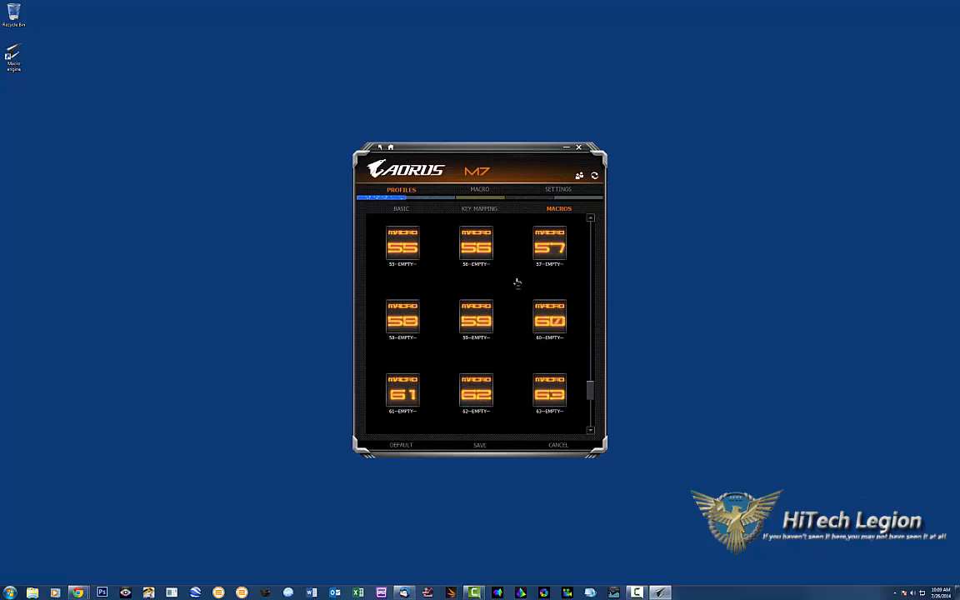
{"action": "scroll", "coordinate": [517, 305], "scroll_direction": "up", "scroll_amount": 18}
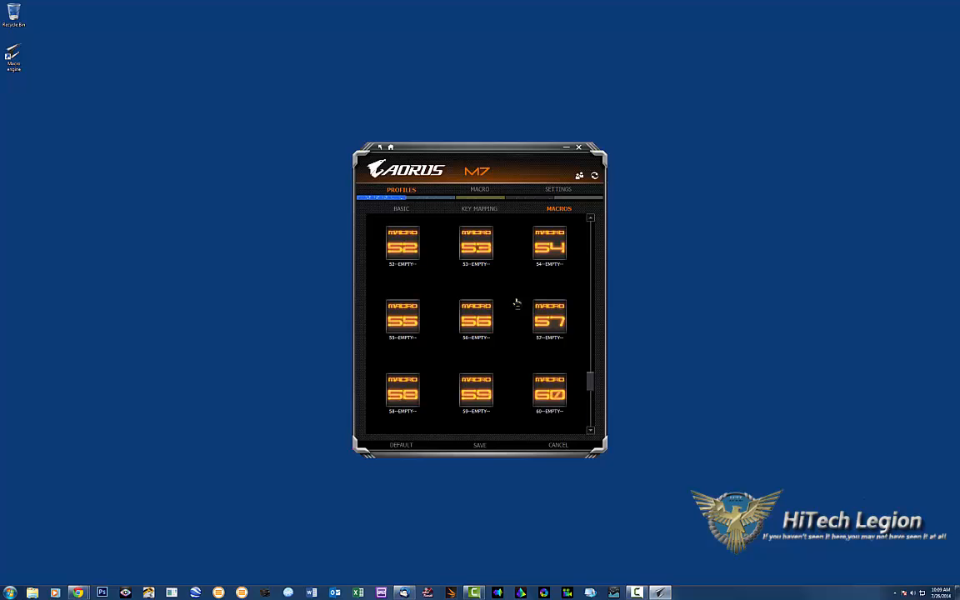
{"action": "scroll", "coordinate": [517, 304], "scroll_direction": "up", "scroll_amount": 3}
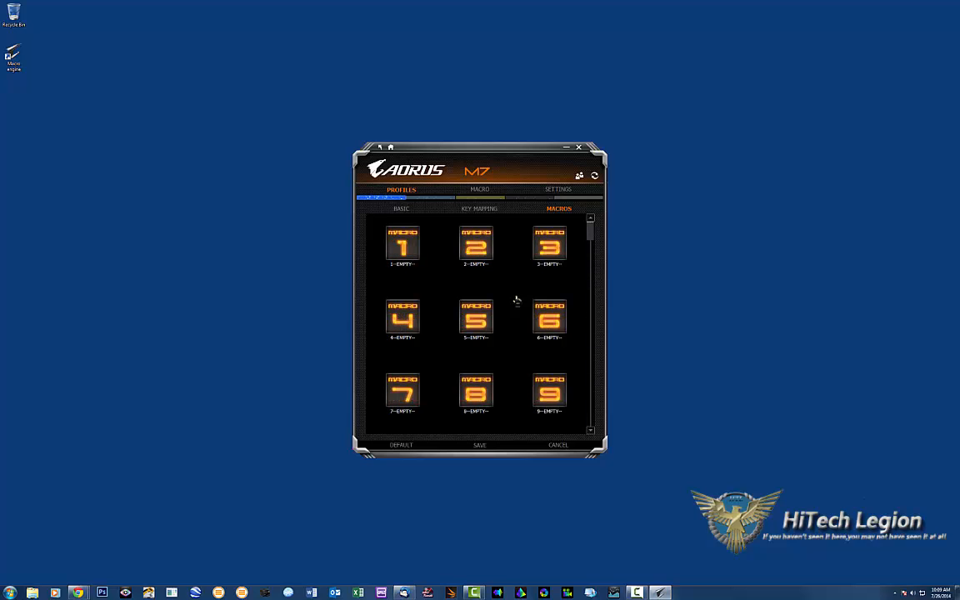
- Leave the button assignments and open macro slot 1 for editing
{"action": "left_click", "coordinate": [404, 247]}
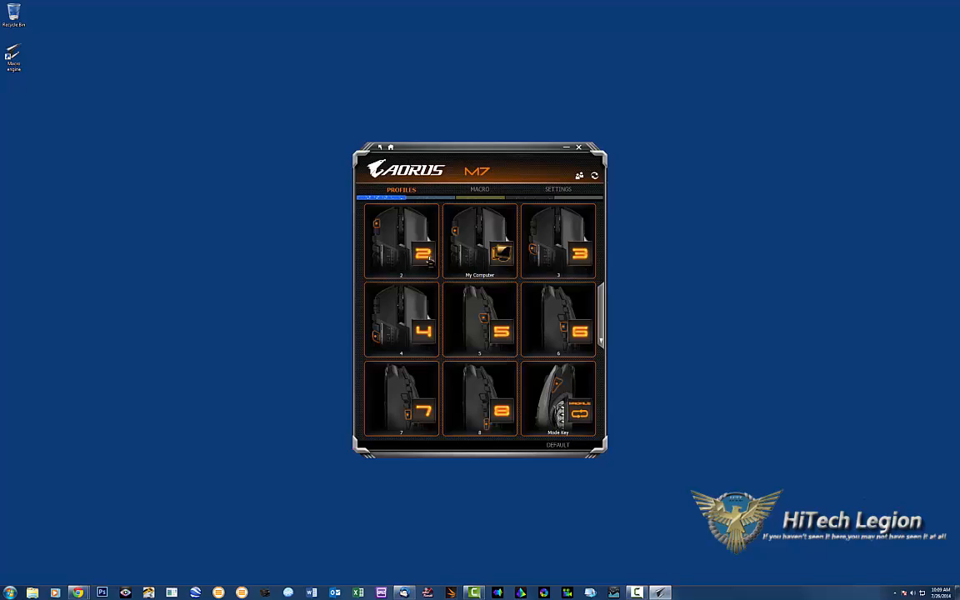
{"action": "left_click", "coordinate": [481, 190]}
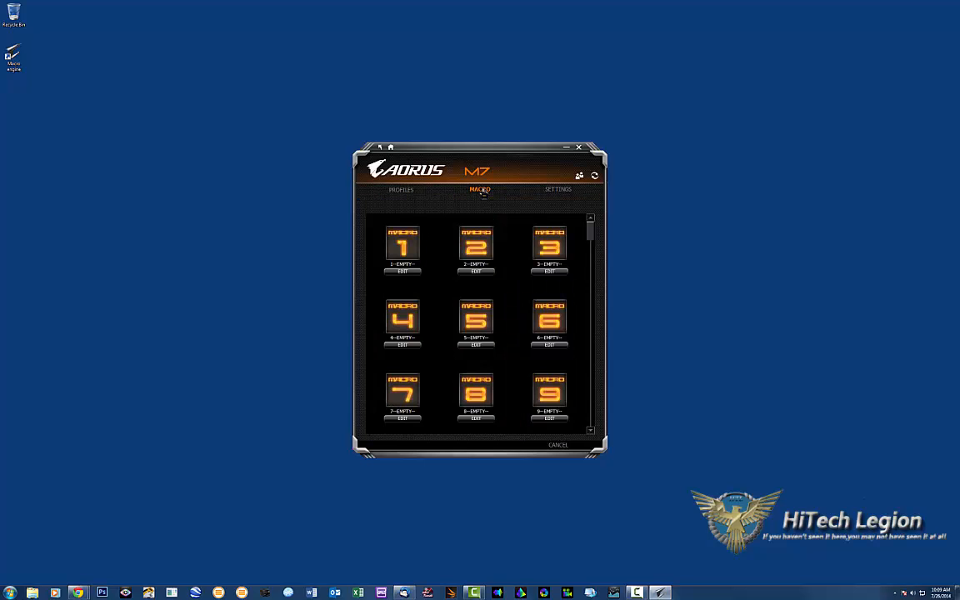
{"action": "left_click", "coordinate": [403, 272]}
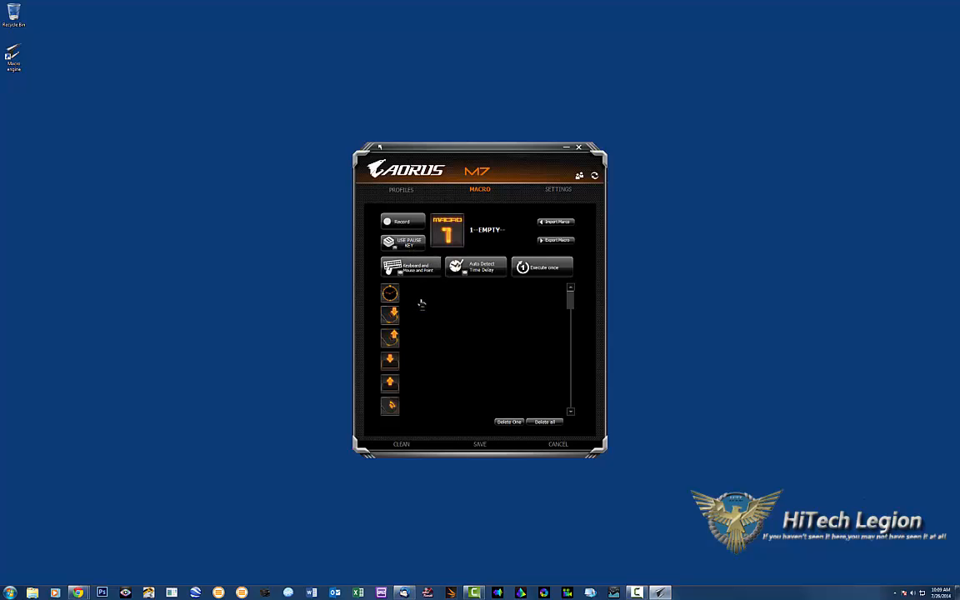
- Disable the pause key for macro 1 and cycle its recording mode through the options back to Keyboard and Mouse and Point
{"action": "left_click", "coordinate": [420, 246]}
{"action": "left_click", "coordinate": [419, 268]}
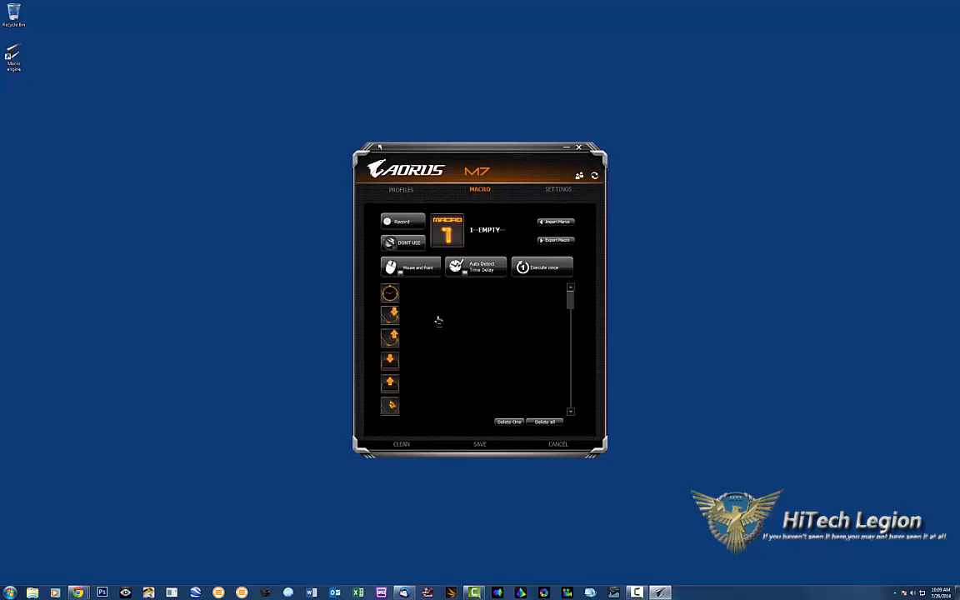
{"action": "left_click", "coordinate": [425, 274]}
{"action": "left_click", "coordinate": [421, 266]}
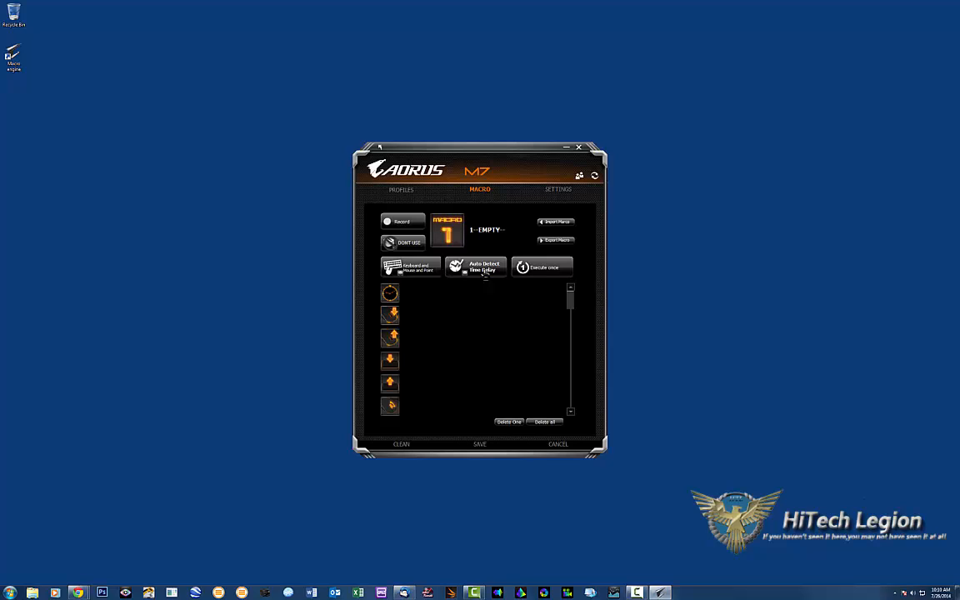
- Record the A and H keys in macro 1 with auto-detected time delays, review the entries, and delete them all
{"action": "left_click", "coordinate": [400, 221]}
{"action": "key", "text": "a"}
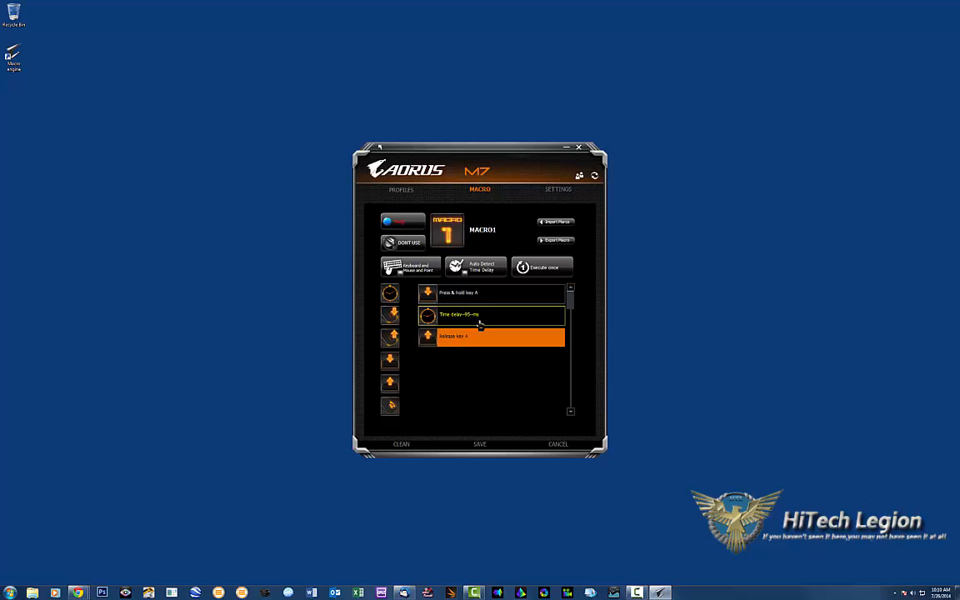
{"action": "key", "text": "h"}
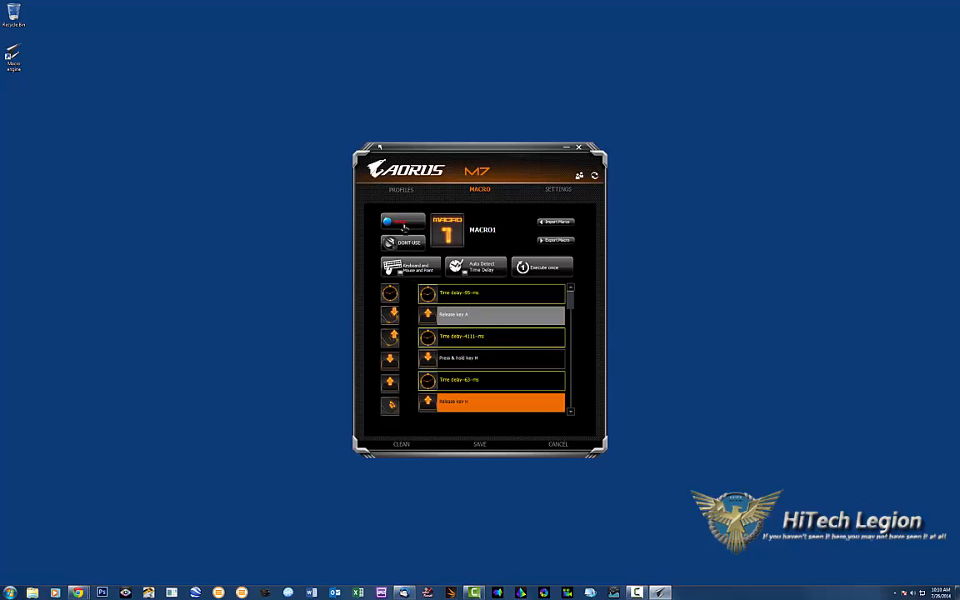
{"action": "left_click", "coordinate": [404, 223]}
{"action": "scroll", "coordinate": [469, 315], "scroll_direction": "up", "scroll_amount": 1}
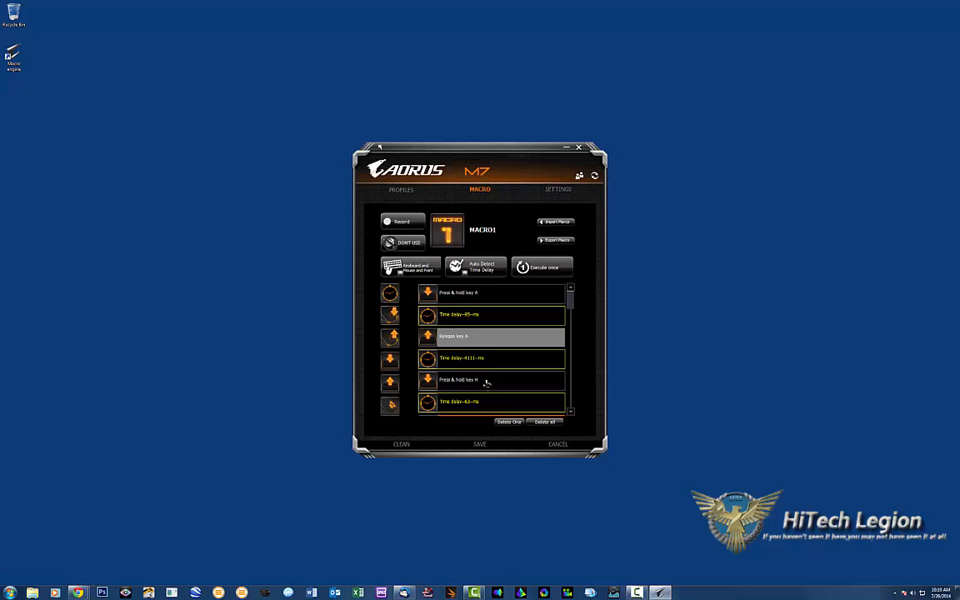
{"action": "scroll", "coordinate": [487, 384], "scroll_direction": "down", "scroll_amount": 1}
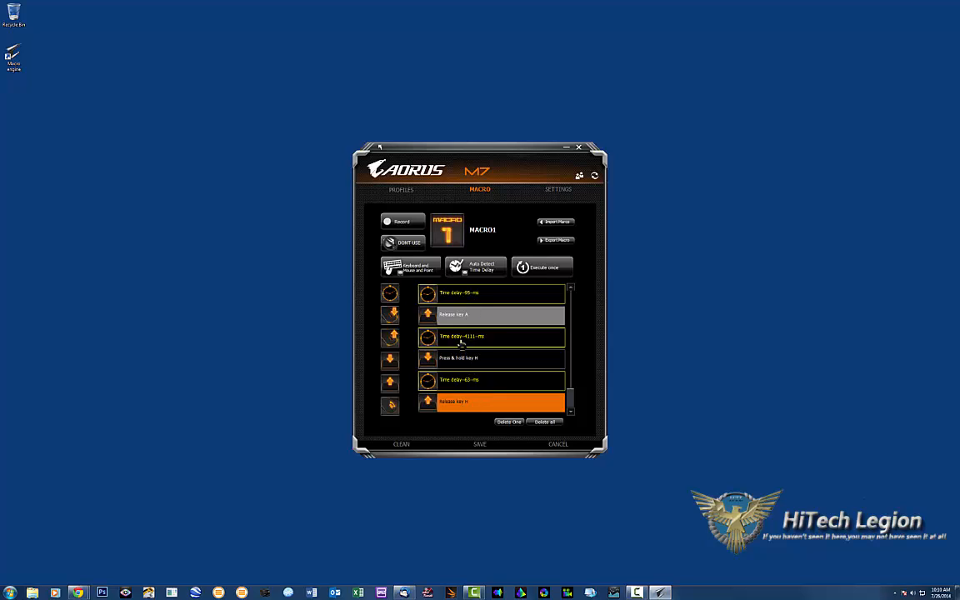
{"action": "scroll", "coordinate": [450, 340], "scroll_direction": "up", "scroll_amount": 1}
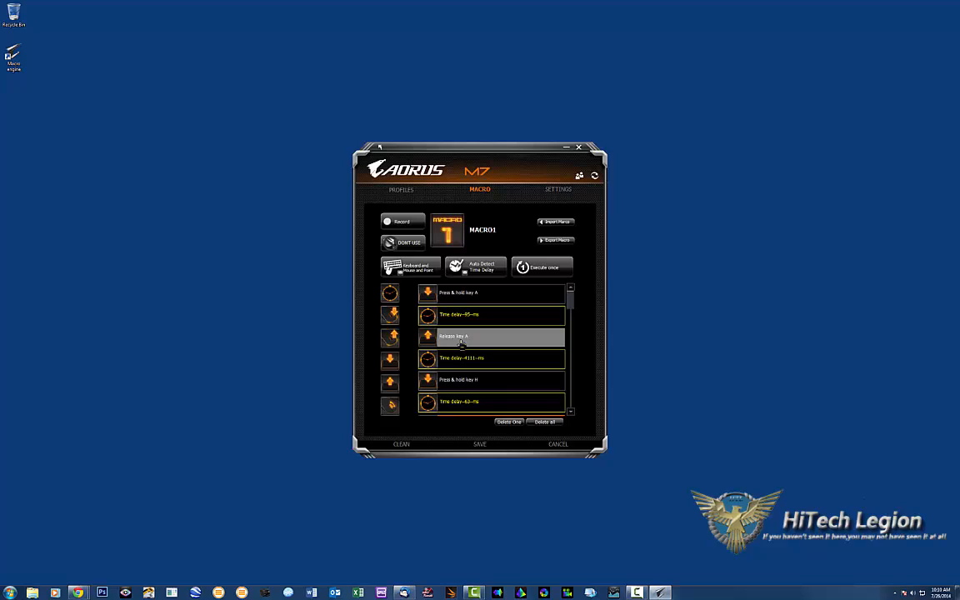
{"action": "left_click", "coordinate": [546, 422]}
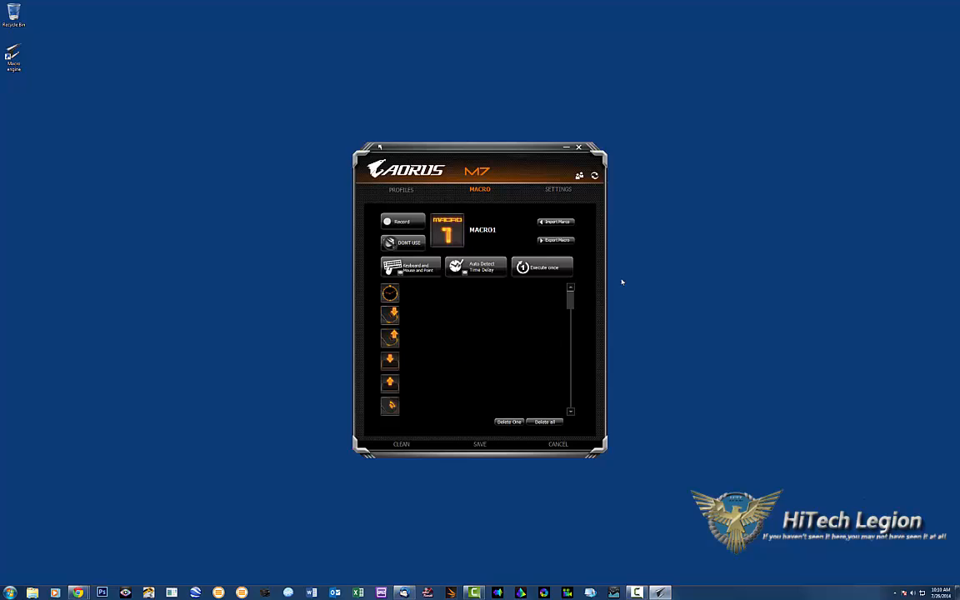
- Set a fixed time delay of 20000 ms for macro 1, accepting the change to the Windows 7 Basic color scheme
{"action": "left_click", "coordinate": [480, 272]}
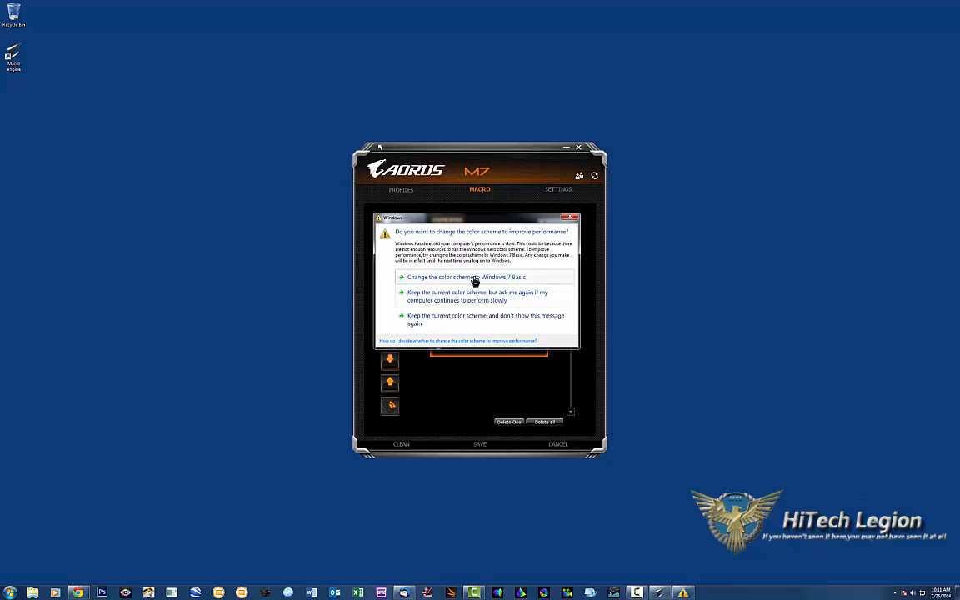
{"action": "left_click", "coordinate": [476, 278]}
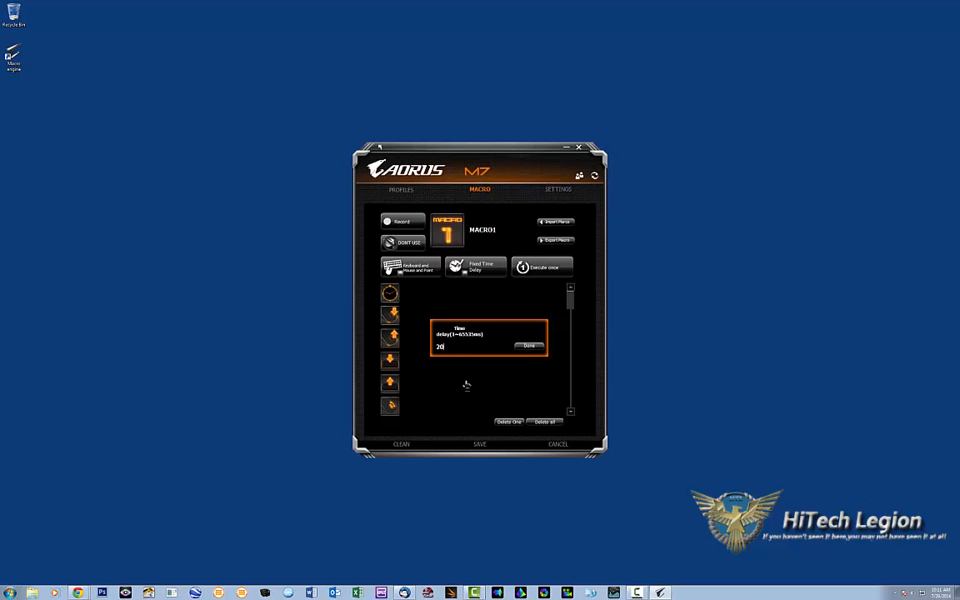
{"action": "type", "text": "000"}
{"action": "left_click", "coordinate": [528, 345]}
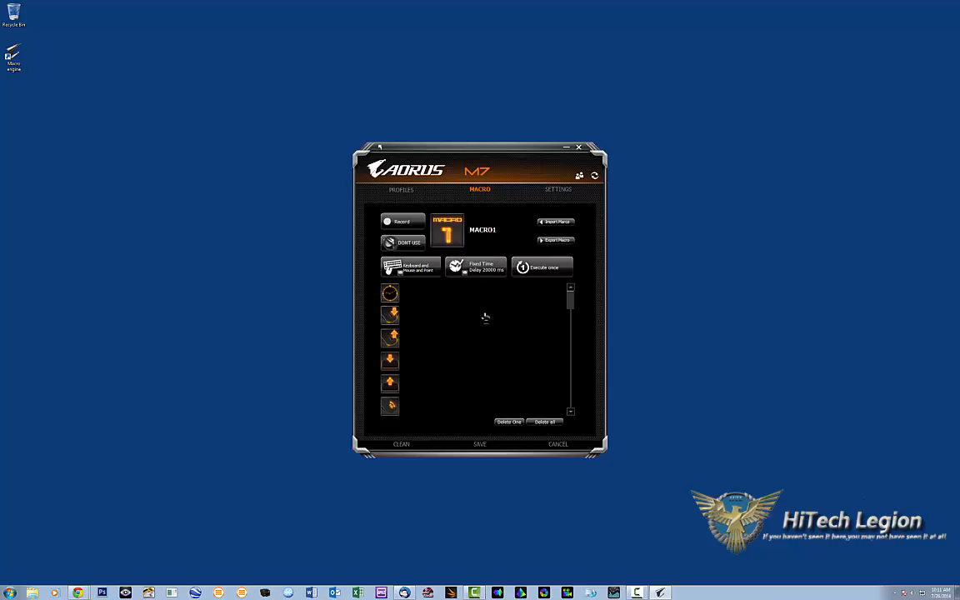
- Record the G key in macro 1 using the fixed time delay
{"action": "left_click", "coordinate": [404, 224]}
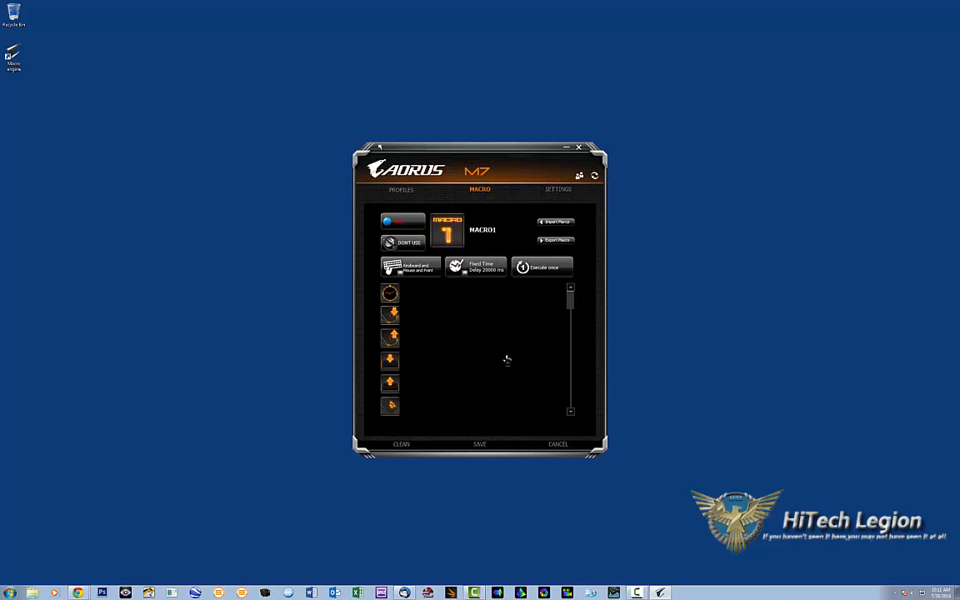
{"action": "key", "text": "g"}
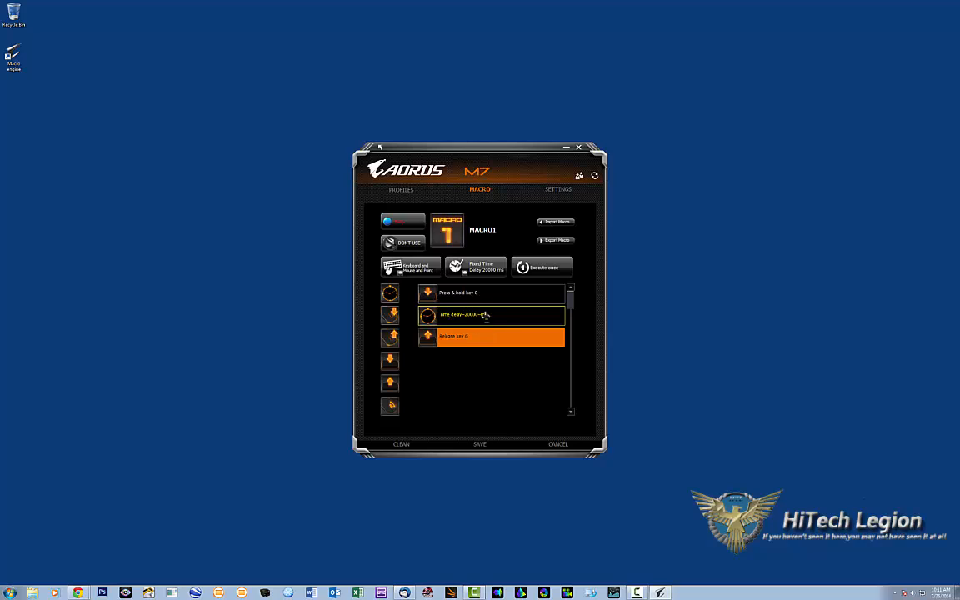
{"action": "left_click", "coordinate": [403, 223]}
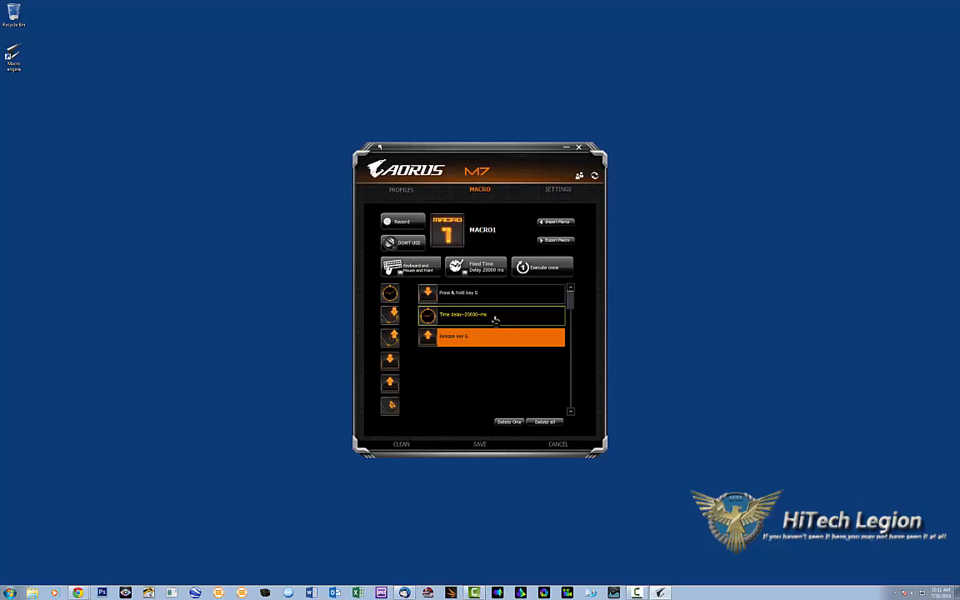
- Try deleting and restoring the last entry of macro 1, and clear all of its recorded entries
{"action": "left_click", "coordinate": [508, 422]}
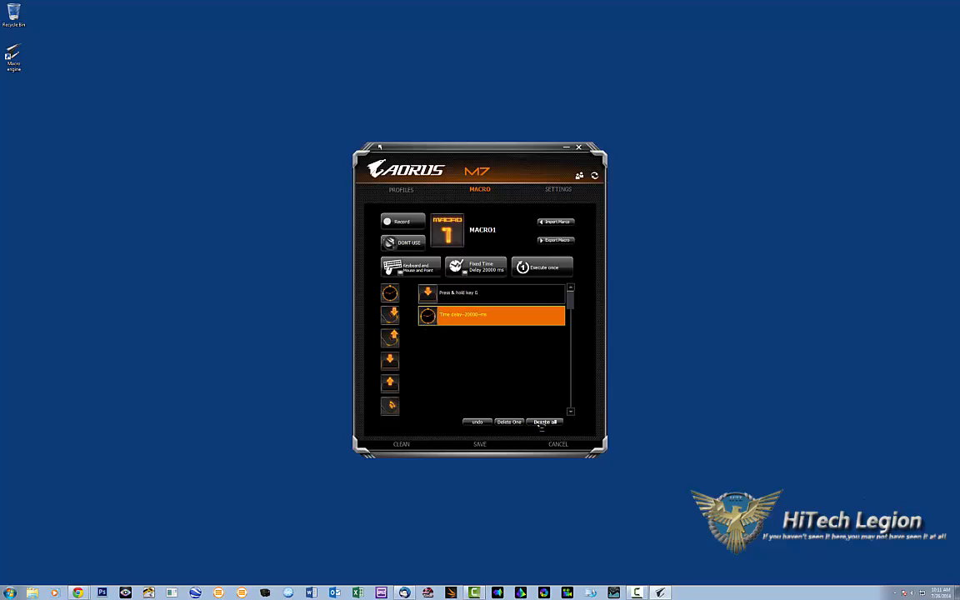
{"action": "left_click", "coordinate": [476, 423]}
{"action": "left_click", "coordinate": [554, 423]}
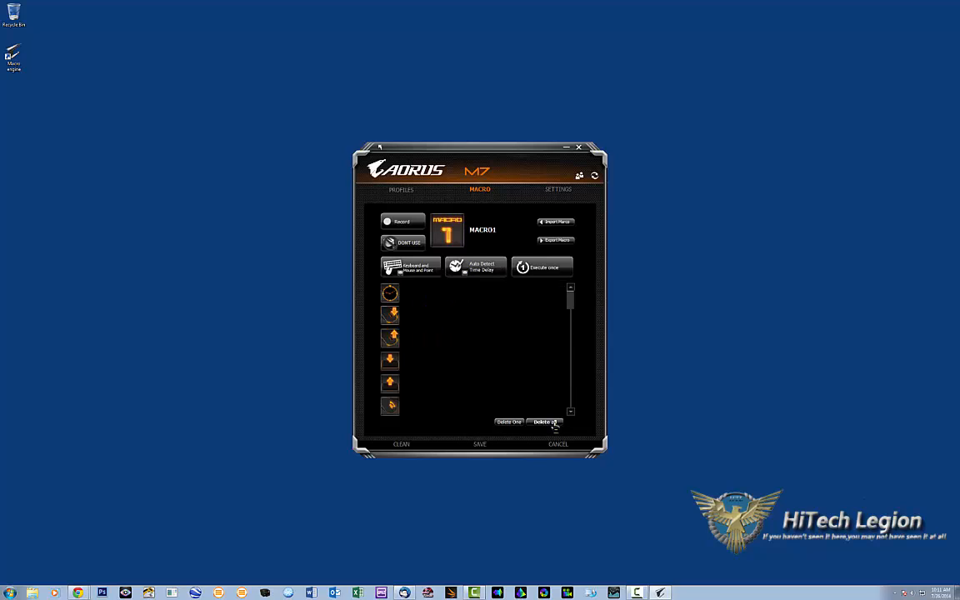
- Record the D, F, G and H keys and left mouse clicks in macro 1 with no time delay, and delete all entries
{"action": "left_click", "coordinate": [485, 270]}
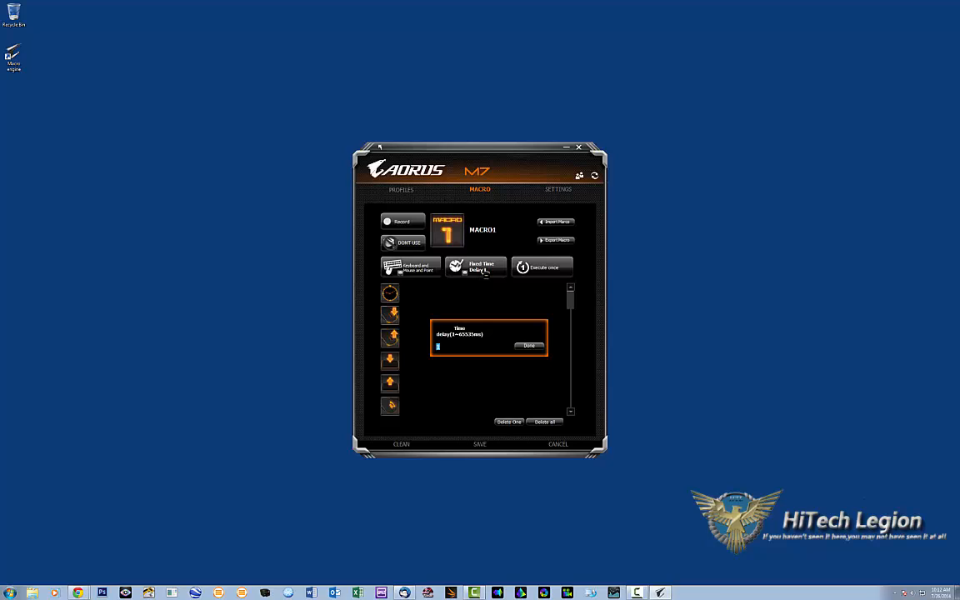
{"action": "key", "text": "Return"}
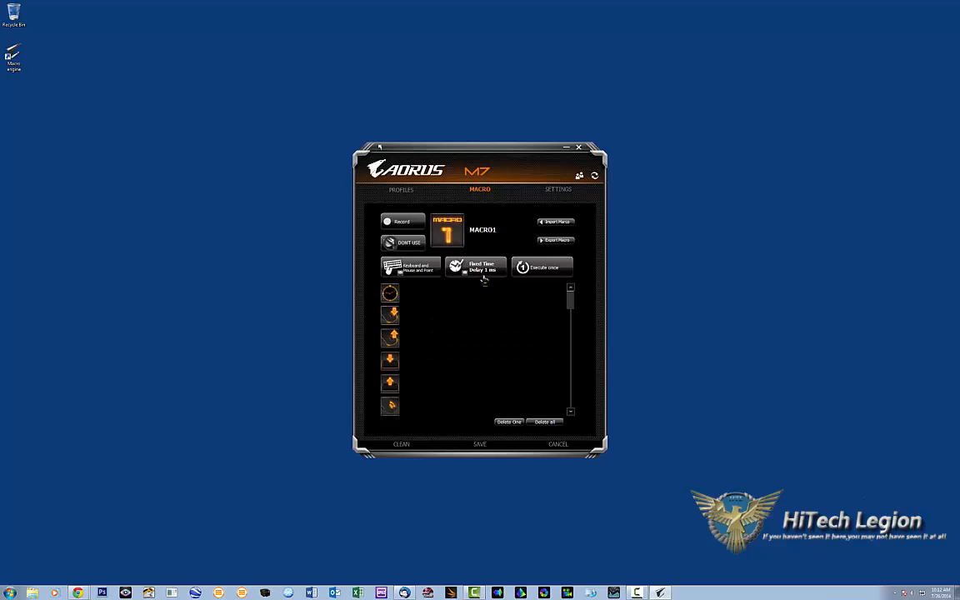
{"action": "left_click", "coordinate": [483, 269]}
{"action": "left_click", "coordinate": [406, 223]}
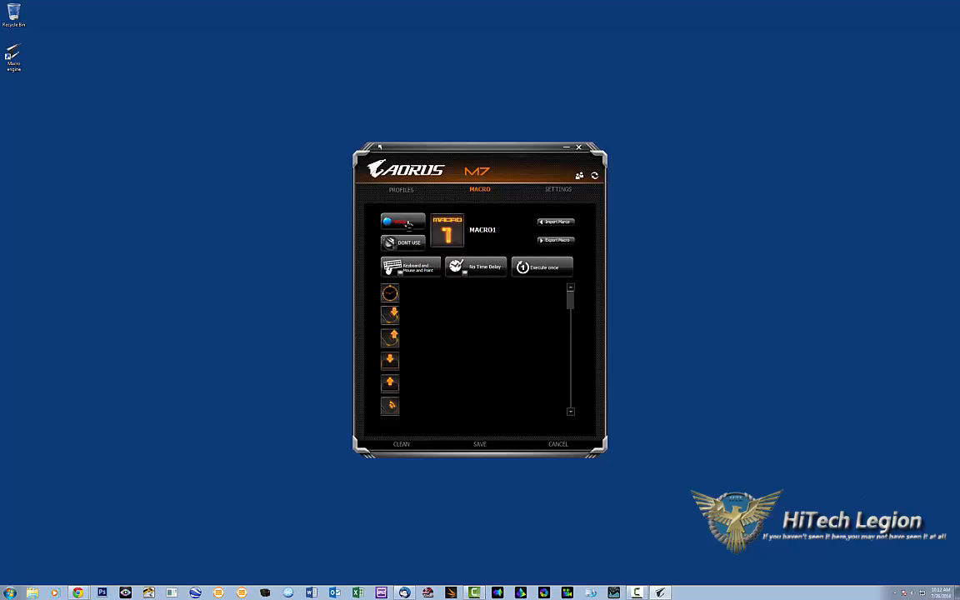
{"action": "key", "text": "d"}
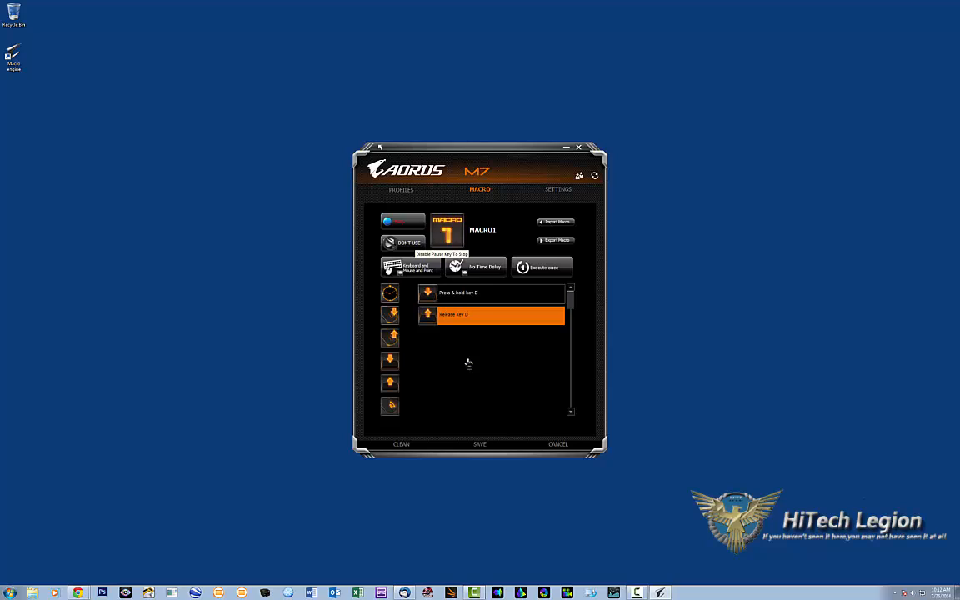
{"action": "key", "text": "f"}
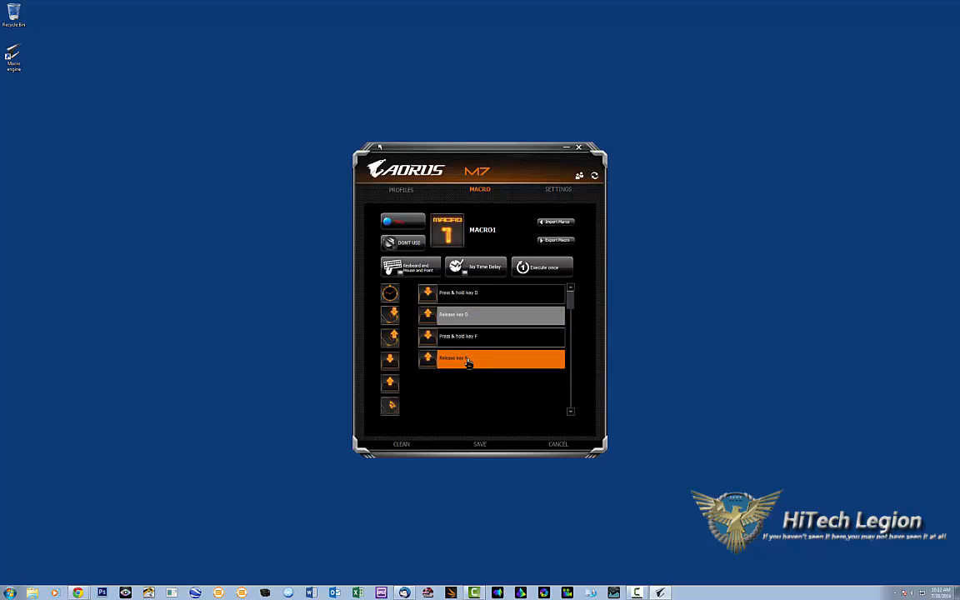
{"action": "key", "text": "g"}
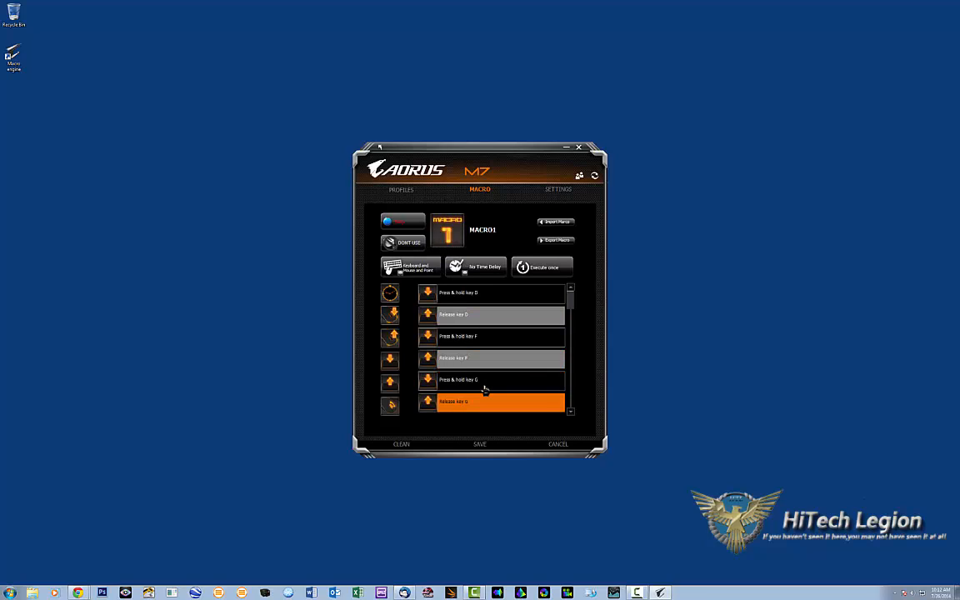
{"action": "left_click", "coordinate": [491, 419]}
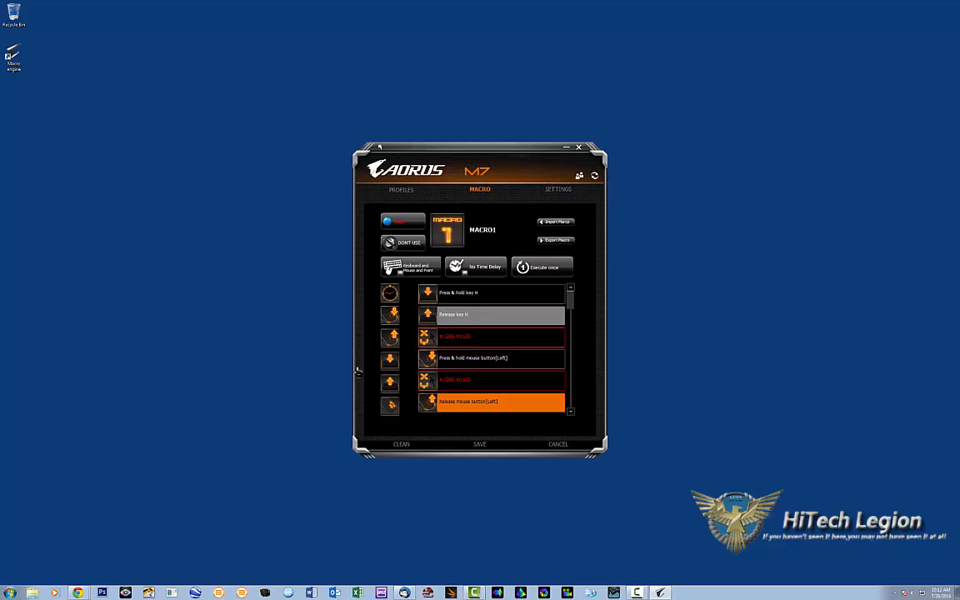
{"action": "left_click", "coordinate": [509, 428]}
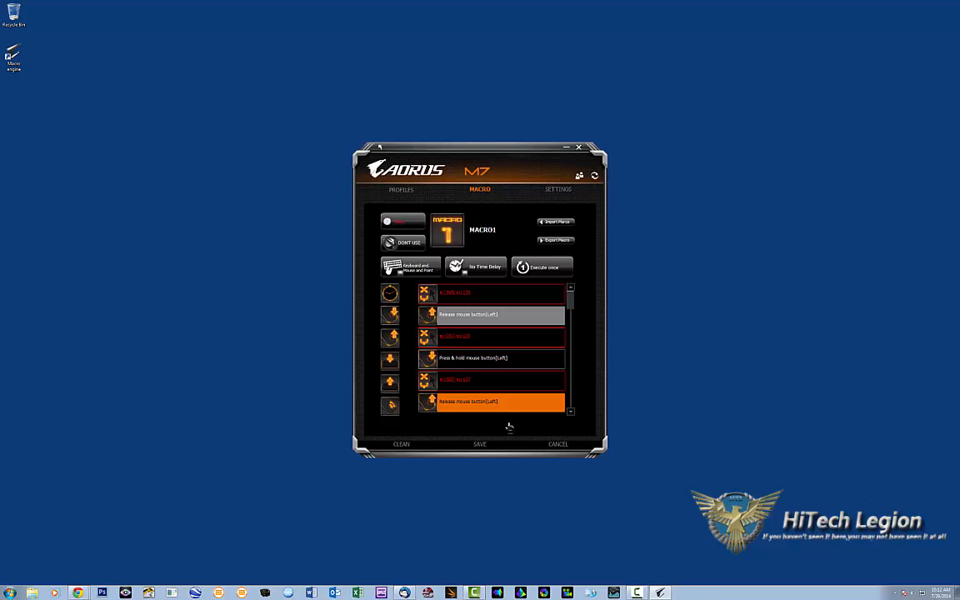
{"action": "left_click", "coordinate": [423, 228]}
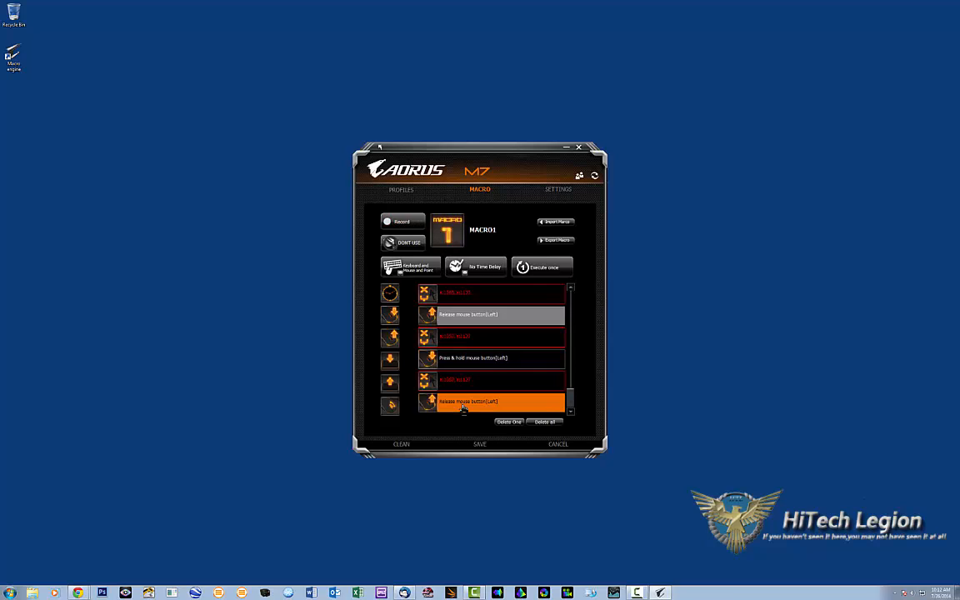
{"action": "left_click", "coordinate": [546, 422]}
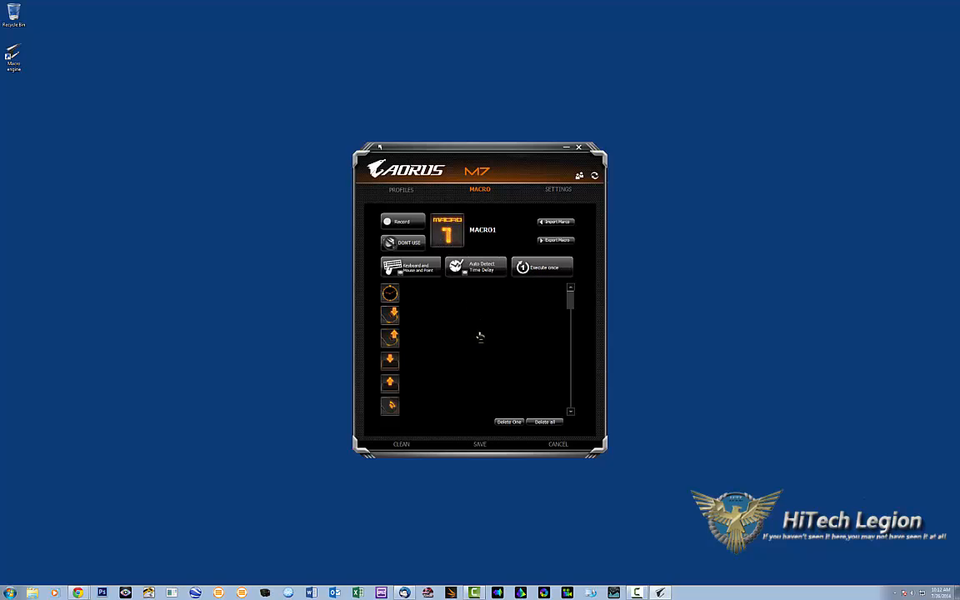
- Look through the execution options for macro 1 and return to Execute once
{"action": "left_click", "coordinate": [544, 268]}
{"action": "left_click", "coordinate": [534, 267]}
{"action": "left_click", "coordinate": [551, 270]}
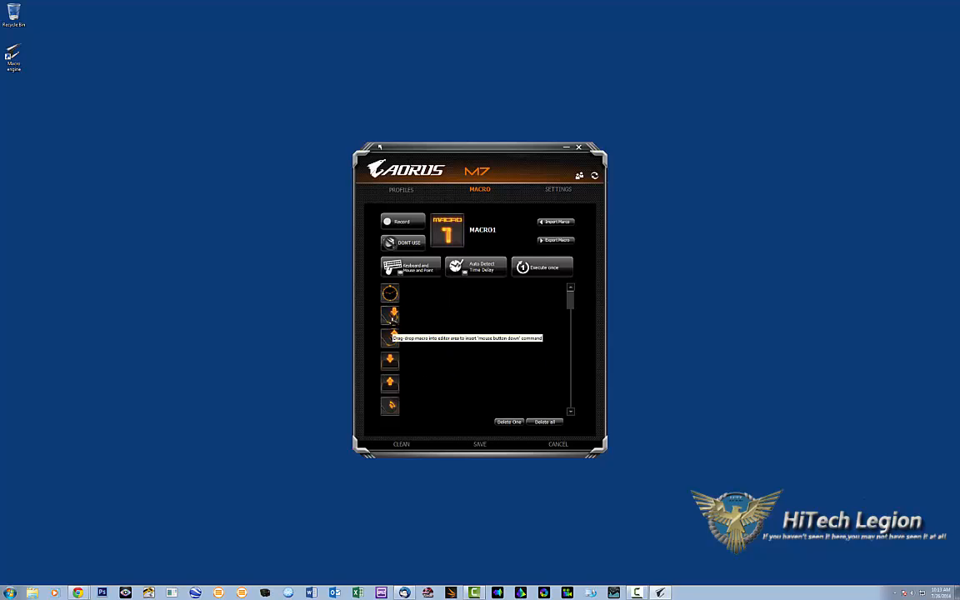
- Record the F and G keys in macro 1 with auto-detected time delays and return to the start of the entries
{"action": "left_click", "coordinate": [393, 223]}
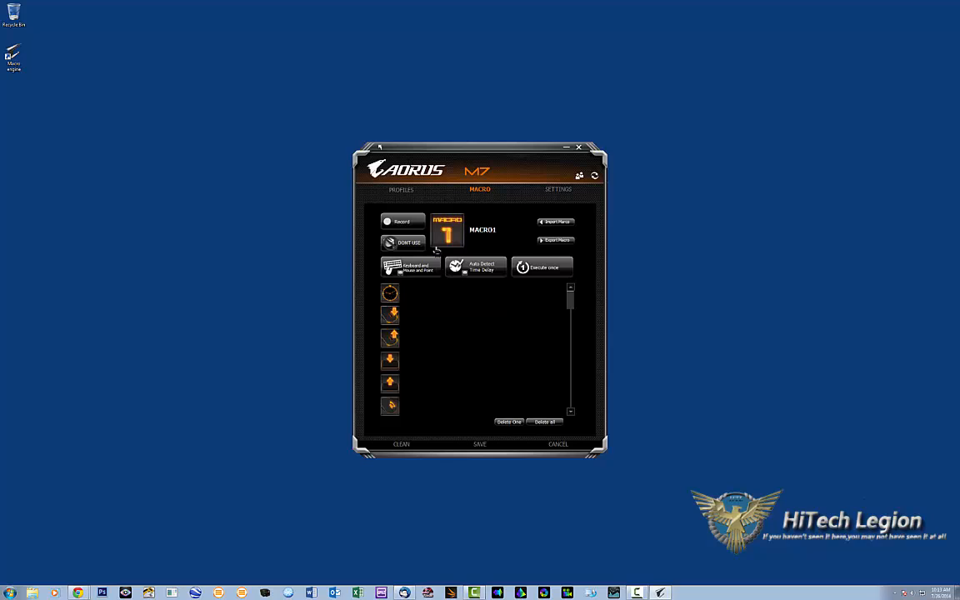
{"action": "key", "text": "f"}
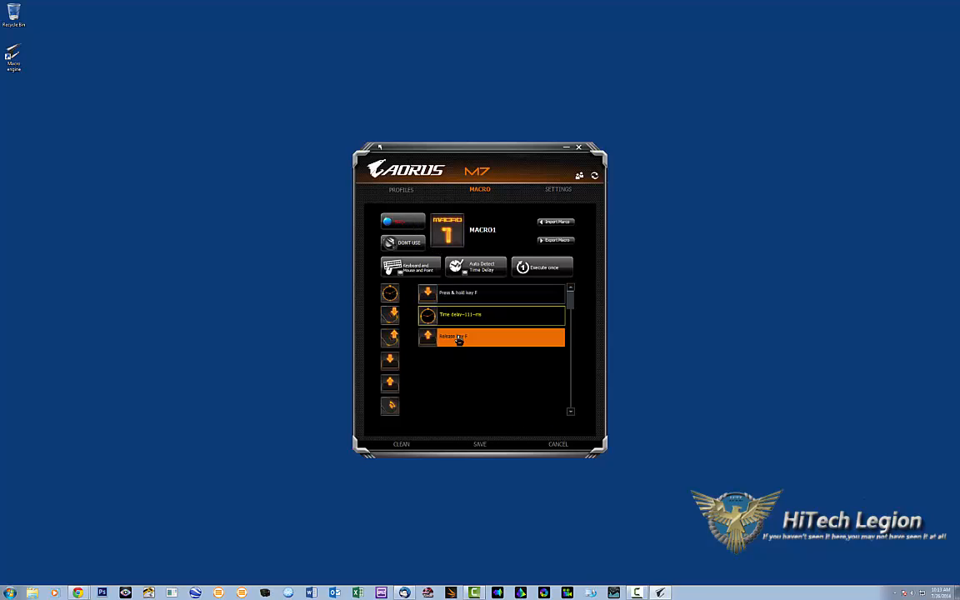
{"action": "key", "text": "g"}
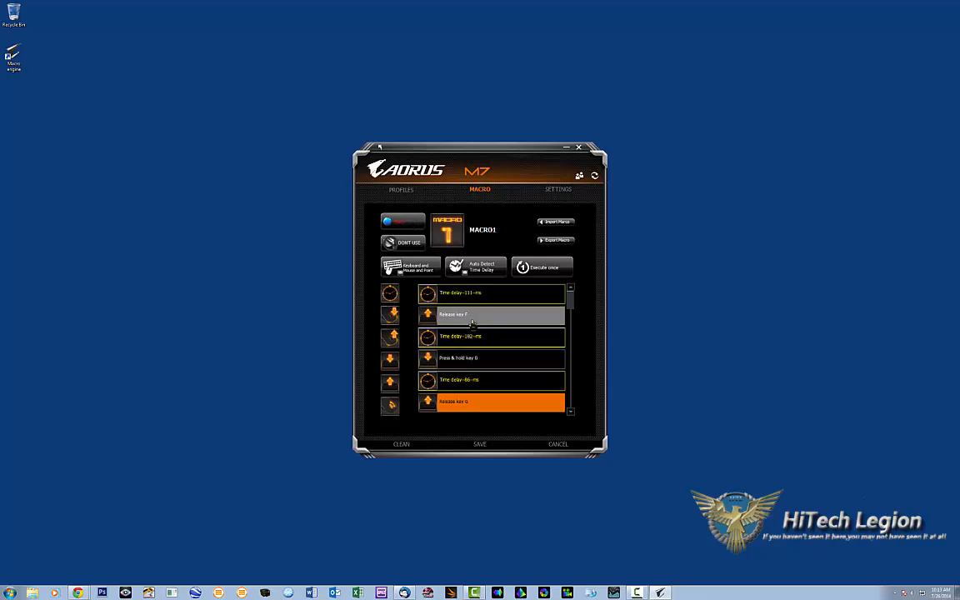
{"action": "left_click", "coordinate": [402, 226]}
{"action": "scroll", "coordinate": [495, 371], "scroll_direction": "up", "scroll_amount": 1}
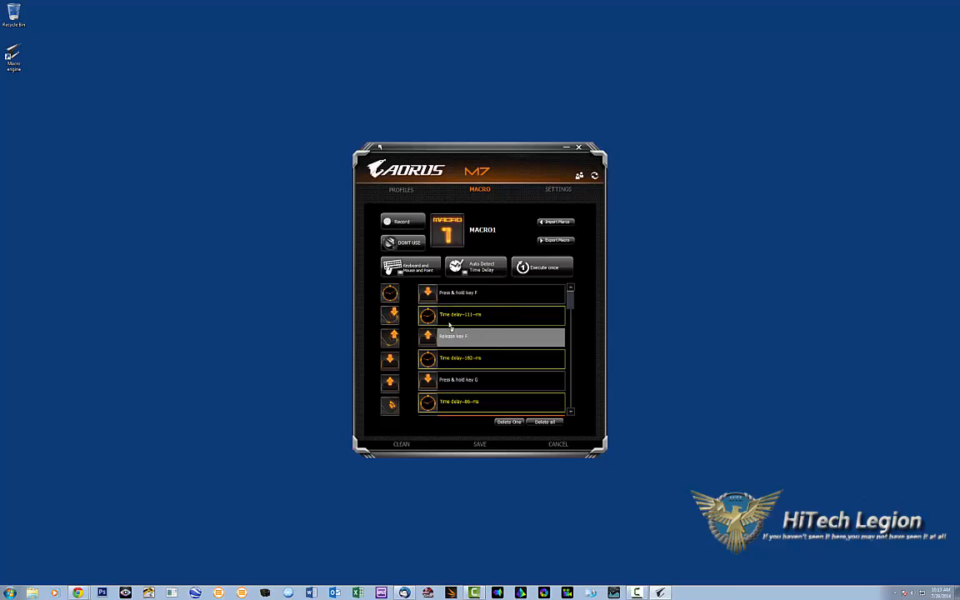
- Insert a 20000 ms time delay right after the Press & hold key F entry in macro 1
{"action": "left_click_drag", "start_coordinate": [390, 293], "coordinate": [454, 331]}
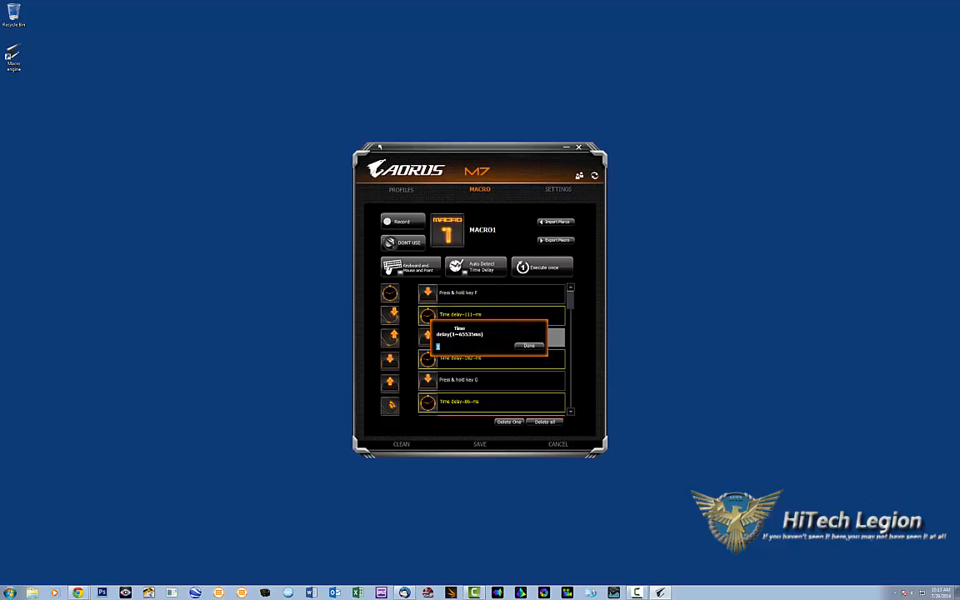
{"action": "type", "text": "20000"}
{"action": "left_click", "coordinate": [530, 345]}
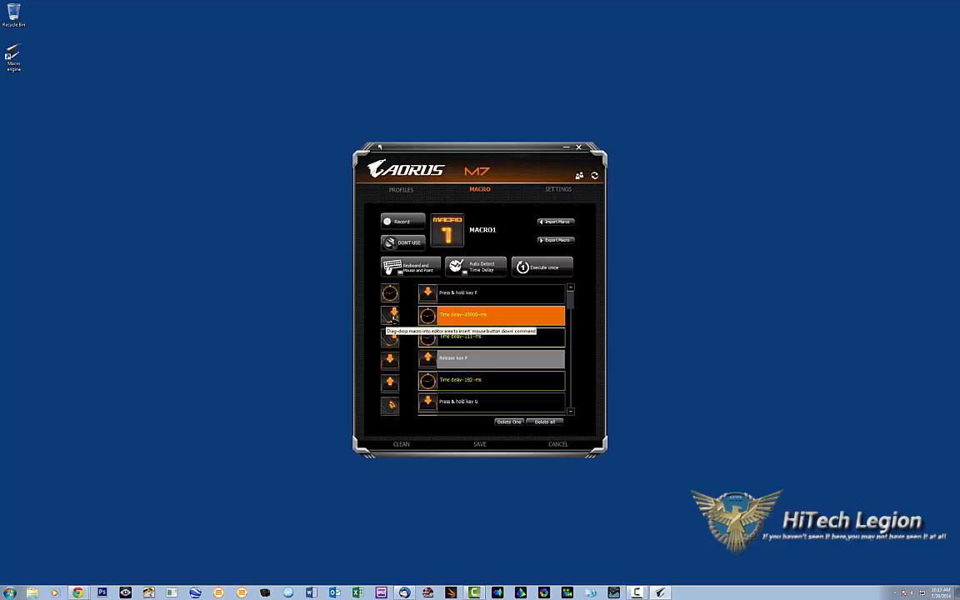
- Insert a press and hold right mouse button command before the Release key F entry, and review the entries
{"action": "left_click_drag", "start_coordinate": [393, 315], "coordinate": [467, 368]}
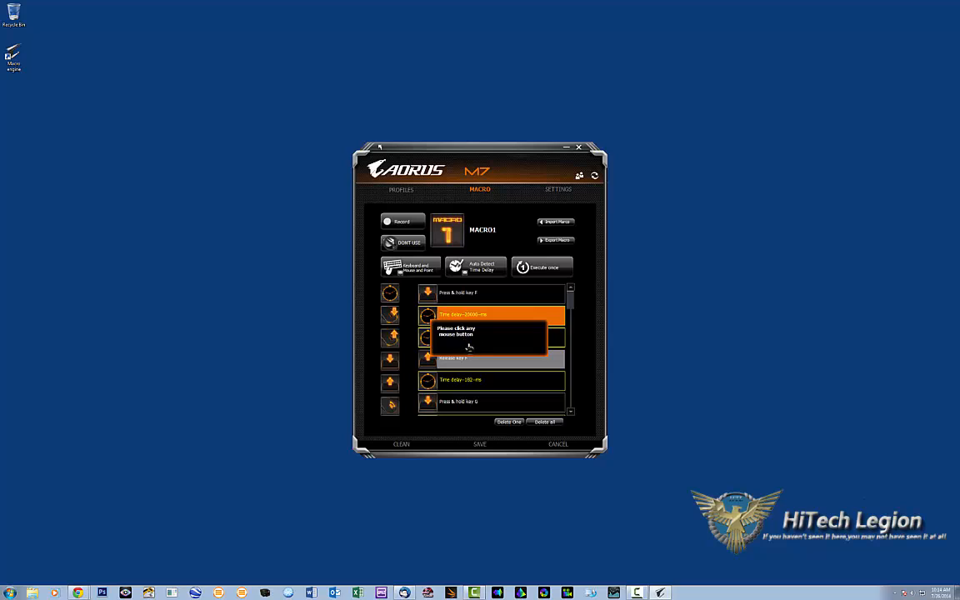
{"action": "right_click", "coordinate": [462, 344]}
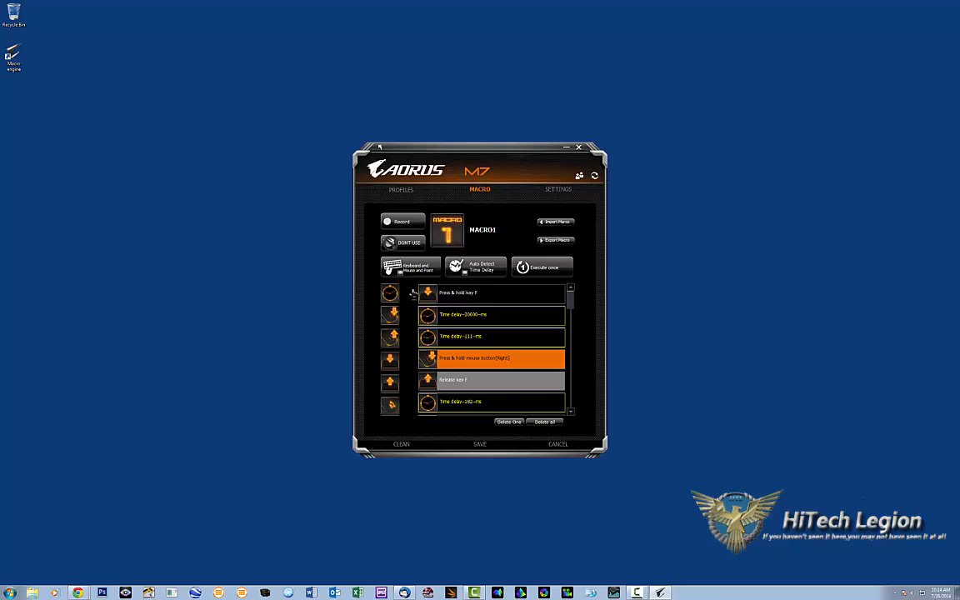
{"action": "scroll", "coordinate": [455, 300], "scroll_direction": "down", "scroll_amount": 3}
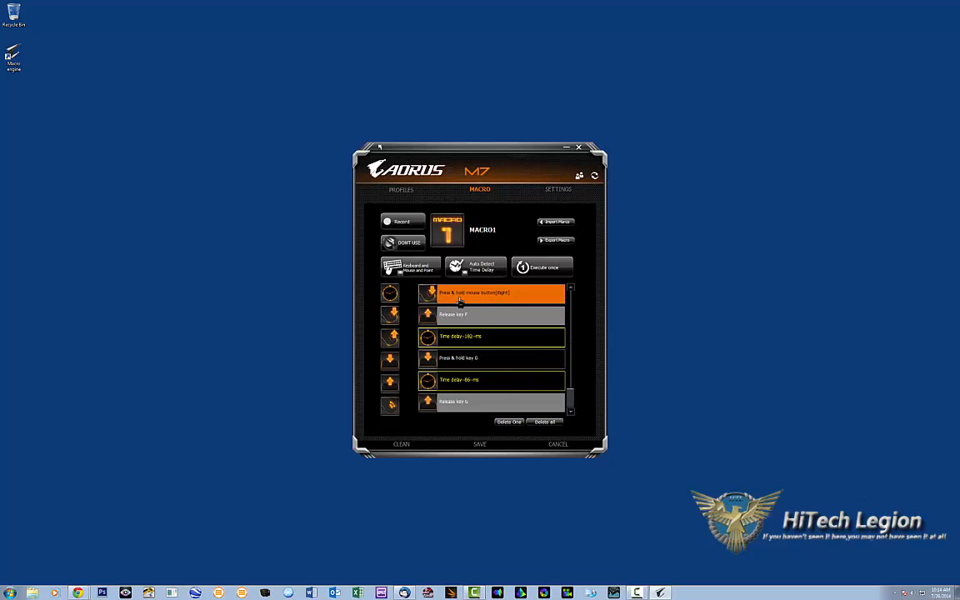
{"action": "scroll", "coordinate": [494, 385], "scroll_direction": "up", "scroll_amount": 3}
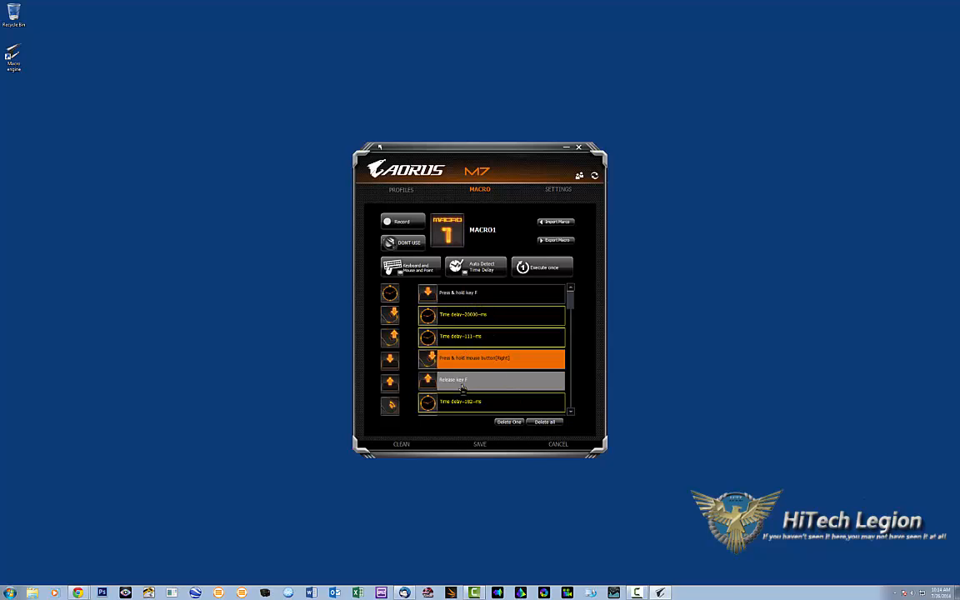
- Replace all entries of macro 1 with a recording of alternating left and right mouse clicks, two of each, and save the macro
{"action": "left_click", "coordinate": [545, 422]}
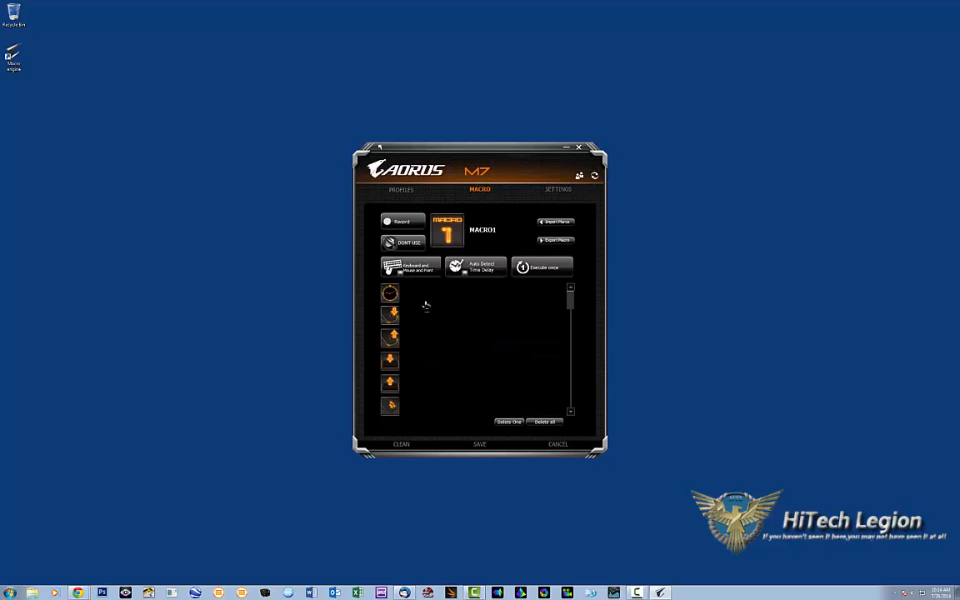
{"action": "left_click", "coordinate": [403, 222]}
{"action": "left_click", "coordinate": [461, 338]}
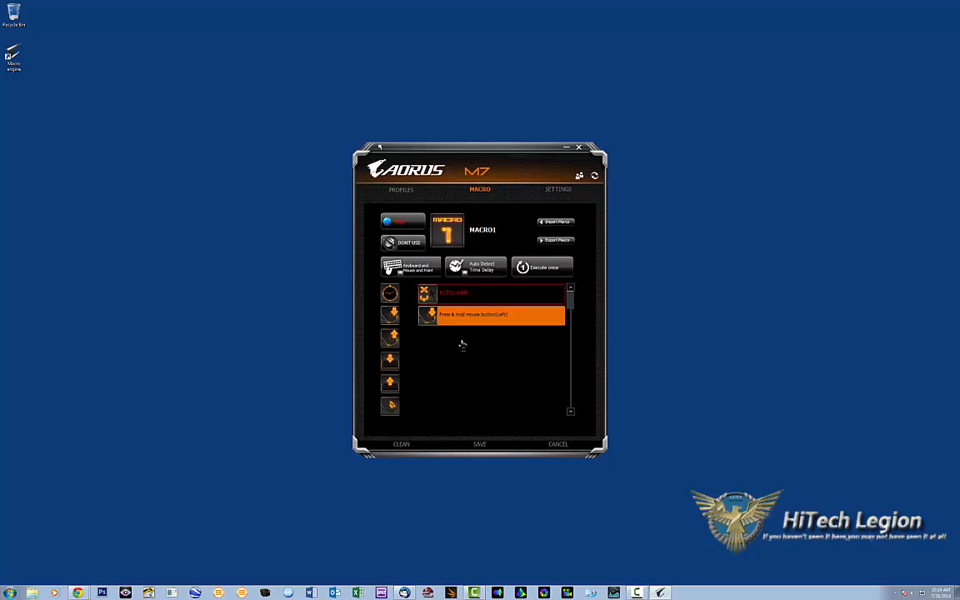
{"action": "right_click", "coordinate": [461, 342]}
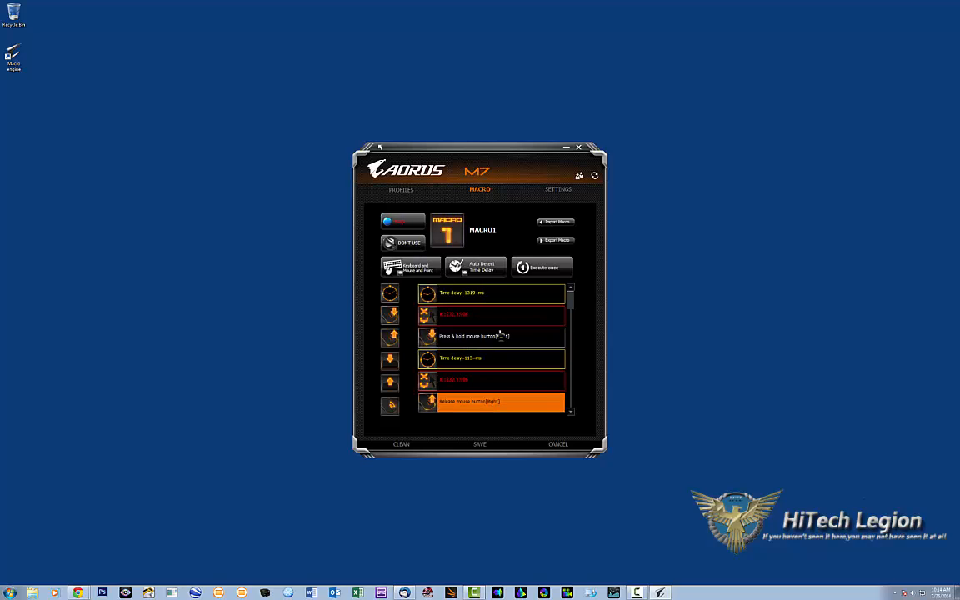
{"action": "left_click", "coordinate": [501, 336]}
{"action": "right_click", "coordinate": [501, 336]}
{"action": "left_click", "coordinate": [407, 225]}
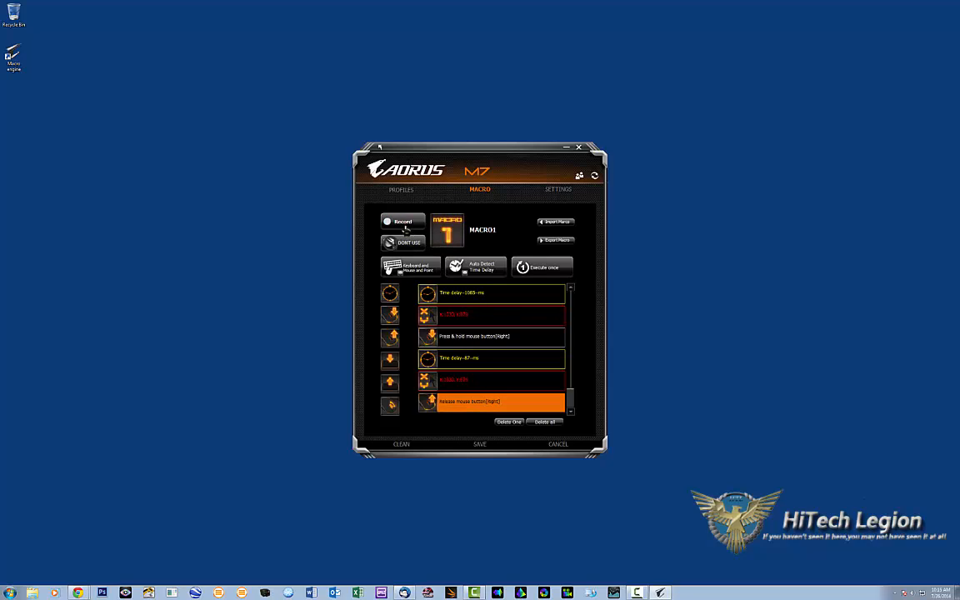
{"action": "left_click", "coordinate": [480, 446]}
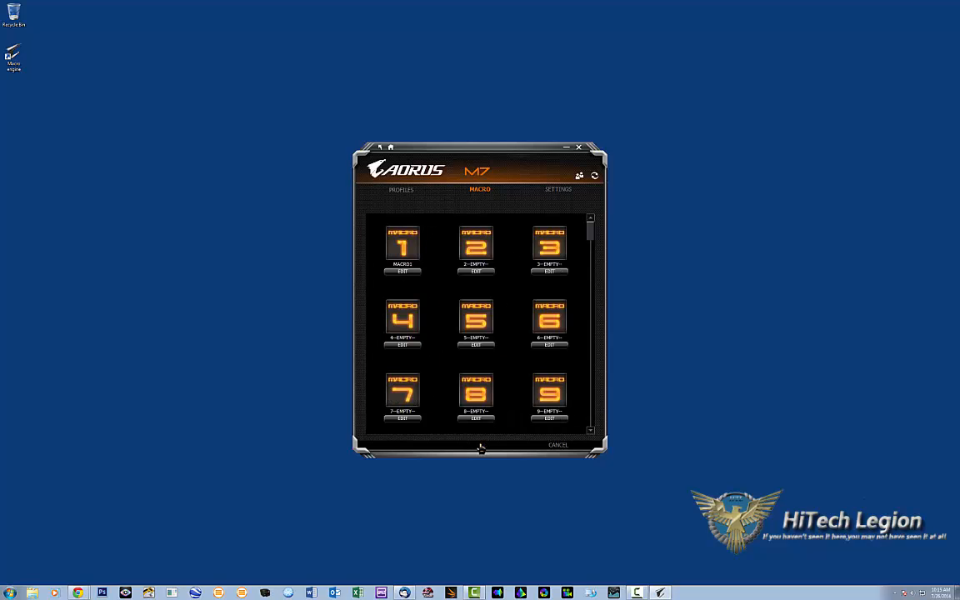
- Reopen macro 1, rename it "L and R" and save it
{"action": "left_click", "coordinate": [403, 271]}
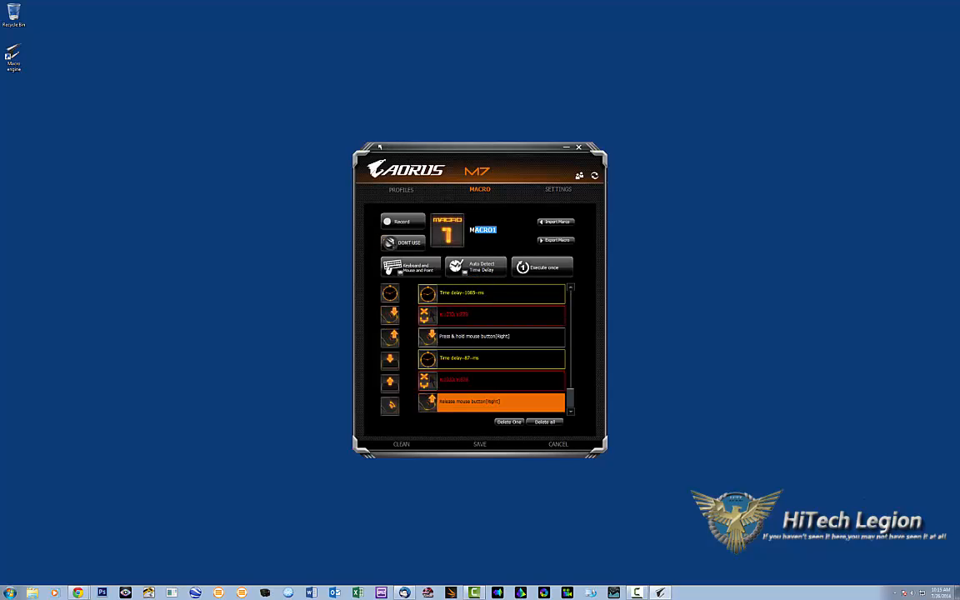
{"action": "double_click", "coordinate": [482, 230]}
{"action": "type", "text": "t and R"}
{"action": "type", "text": "nd"}
{"action": "key", "text": "BackSpace"}
{"action": "key", "text": "BackSpace"}
{"action": "key", "text": "BackSpace"}
{"action": "key", "text": "BackSpace"}
{"action": "key", "text": "BackSpace"}
{"action": "type", "text": "mmmmmmm"}
{"action": "key", "text": "BackSpace"}
{"action": "key", "text": "BackSpace"}
{"action": "key", "text": "BackSpace"}
{"action": "key", "text": "BackSpace"}
{"action": "key", "text": "BackSpace"}
{"action": "key", "text": "BackSpace"}
{"action": "key", "text": "BackSpace"}
{"action": "key", "text": "BackSpace"}
{"action": "key", "text": "BackSpace"}
{"action": "key", "text": "BackSpace"}
{"action": "type", "text": "L an"}
{"action": "left_click", "coordinate": [479, 446]}
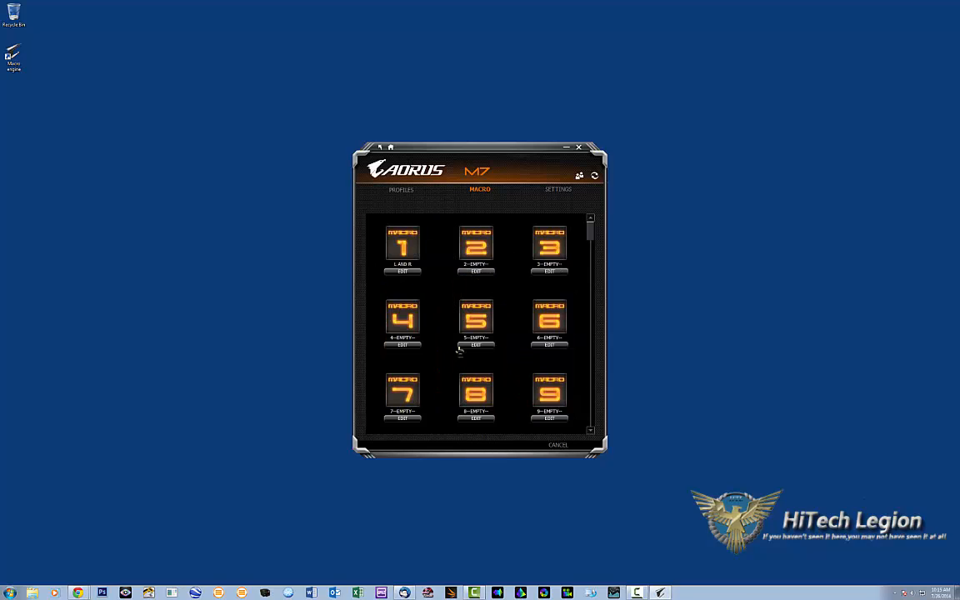
- Export the L and R macro as an INI file named Land in the AORUS MACRO ENGINE folder, and return to its first entries
{"action": "left_click", "coordinate": [403, 272]}
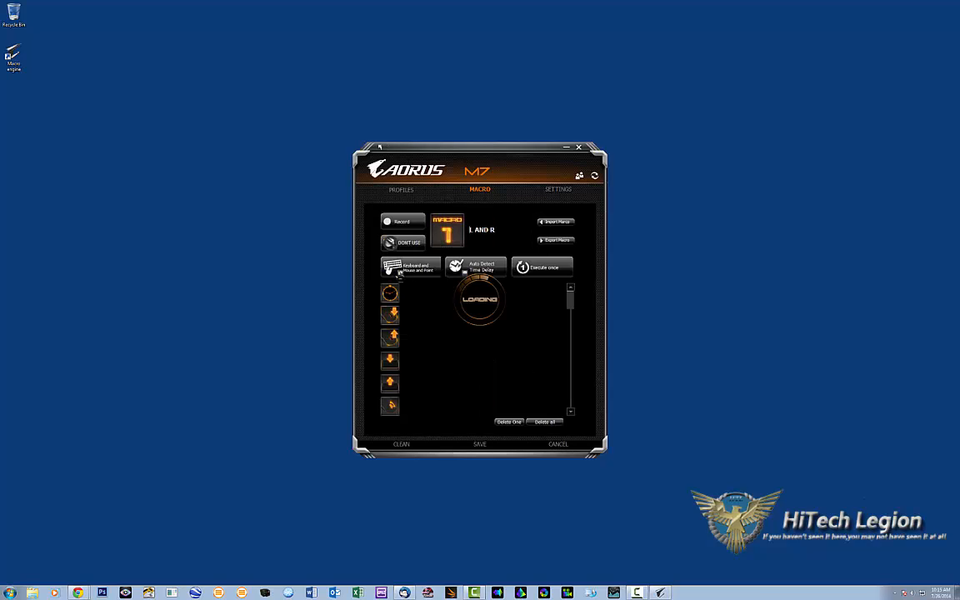
{"action": "left_click", "coordinate": [558, 241]}
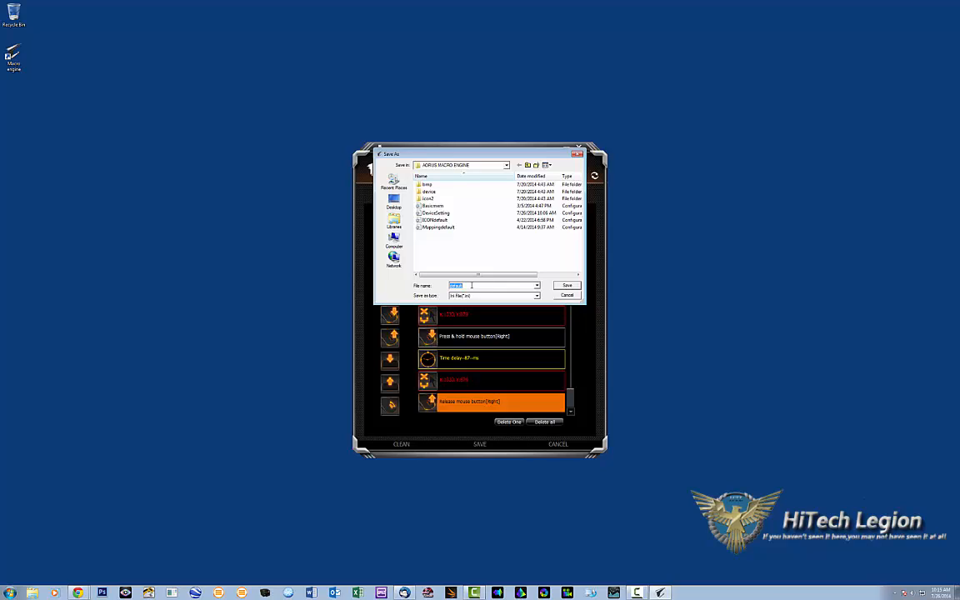
{"action": "type", "text": "Land"}
{"action": "left_click", "coordinate": [566, 286]}
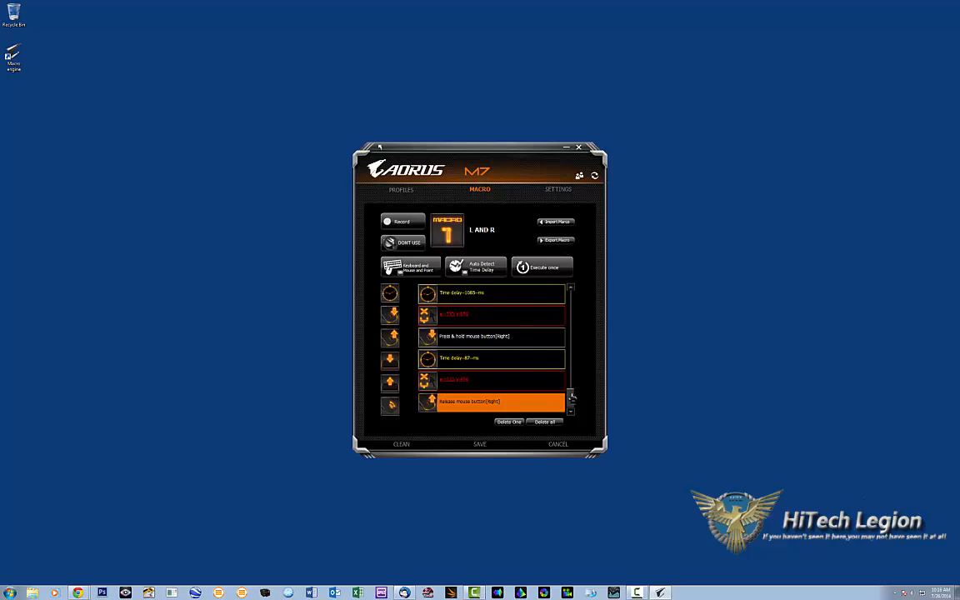
{"action": "left_click_drag", "start_coordinate": [571, 396], "coordinate": [571, 295]}
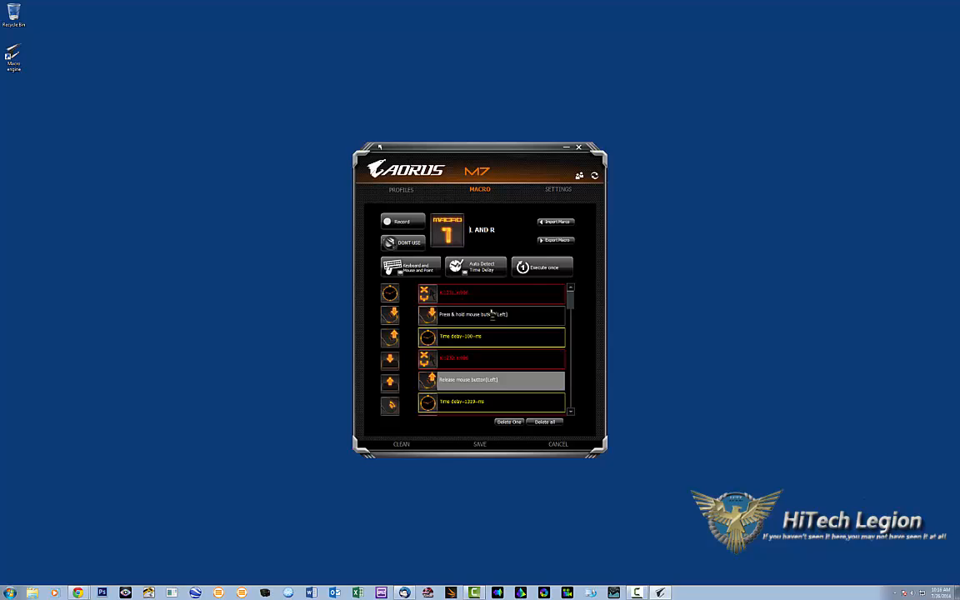
- Assign the L and R macro to the first profile's mouse button currently mapped to key 2
{"action": "left_click", "coordinate": [404, 190]}
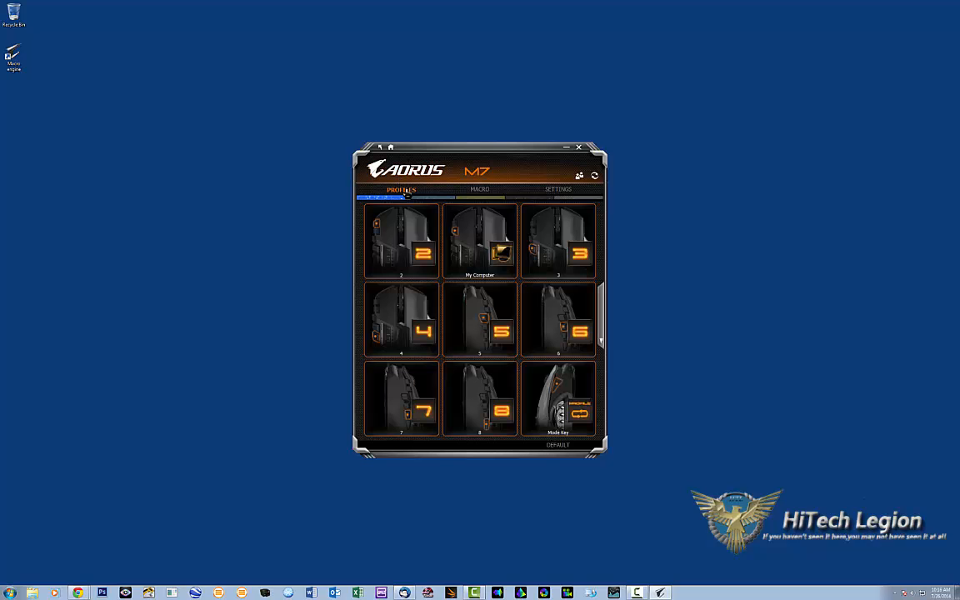
{"action": "left_click", "coordinate": [381, 235]}
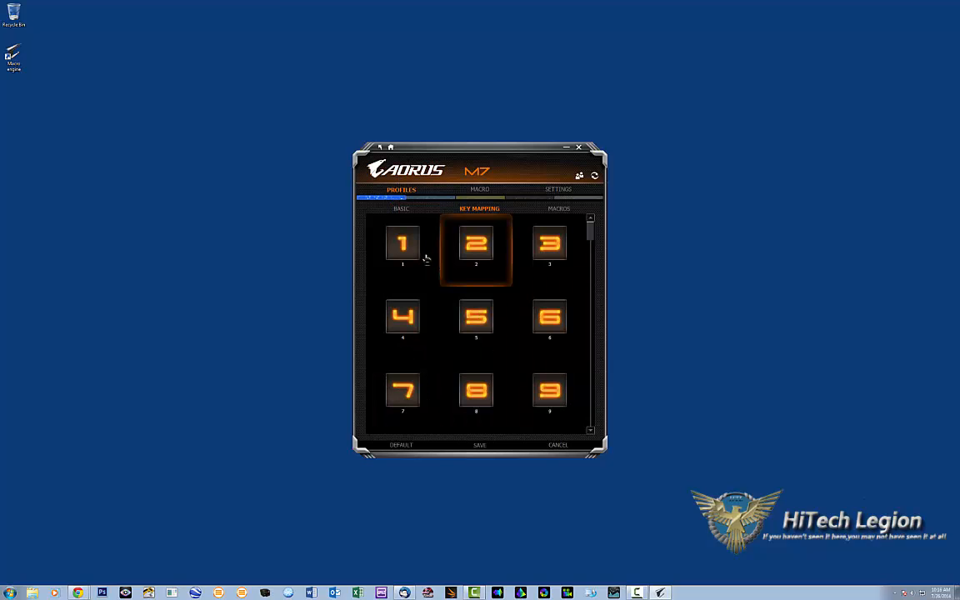
{"action": "left_click", "coordinate": [559, 208]}
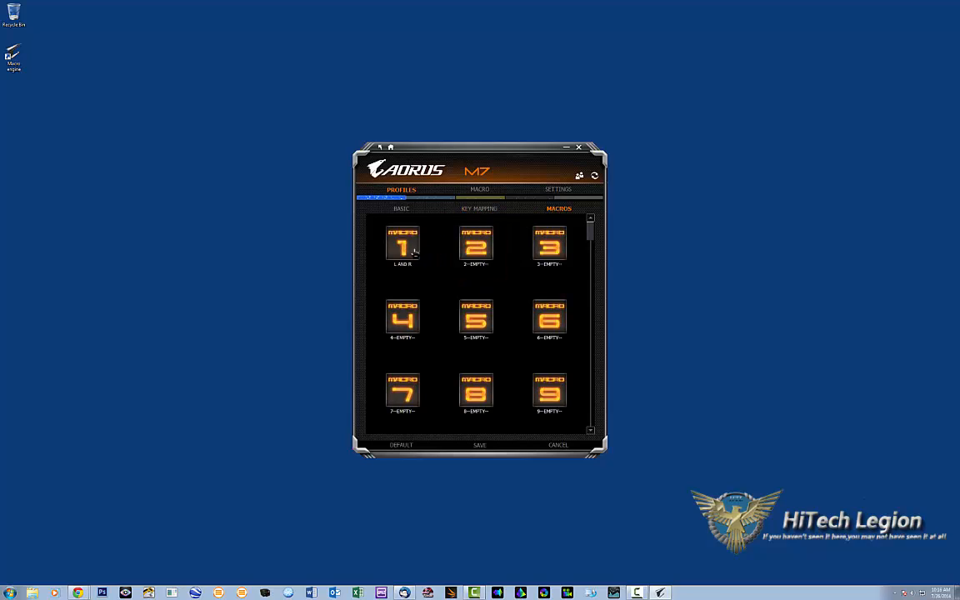
{"action": "left_click", "coordinate": [385, 198]}
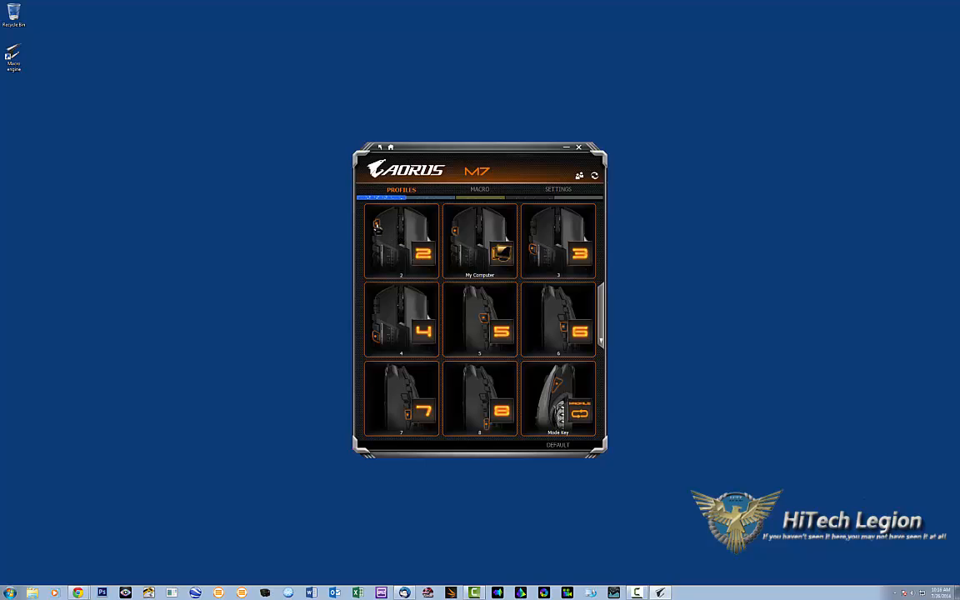
{"action": "left_click", "coordinate": [373, 231]}
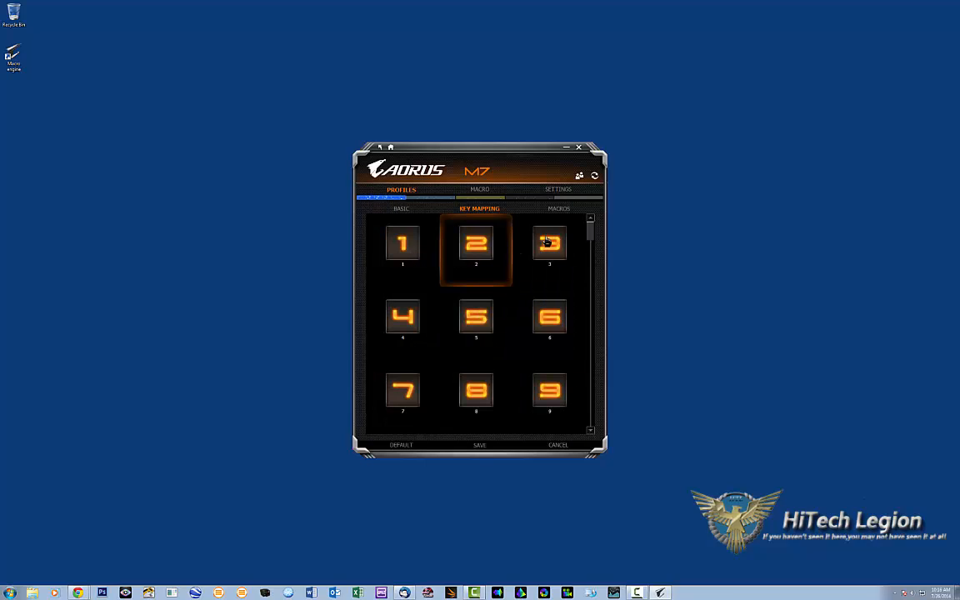
{"action": "left_click", "coordinate": [559, 209]}
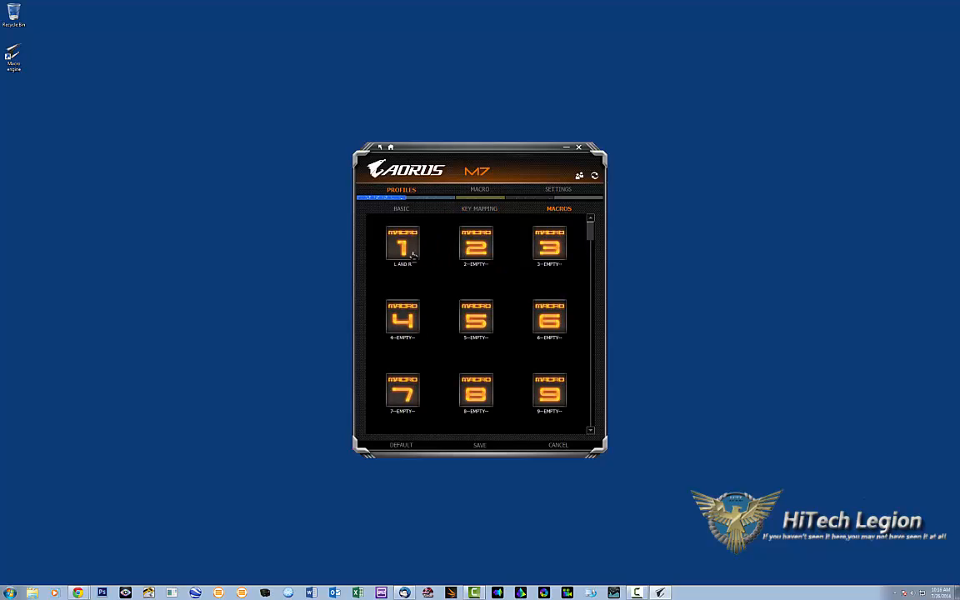
{"action": "left_click", "coordinate": [407, 250]}
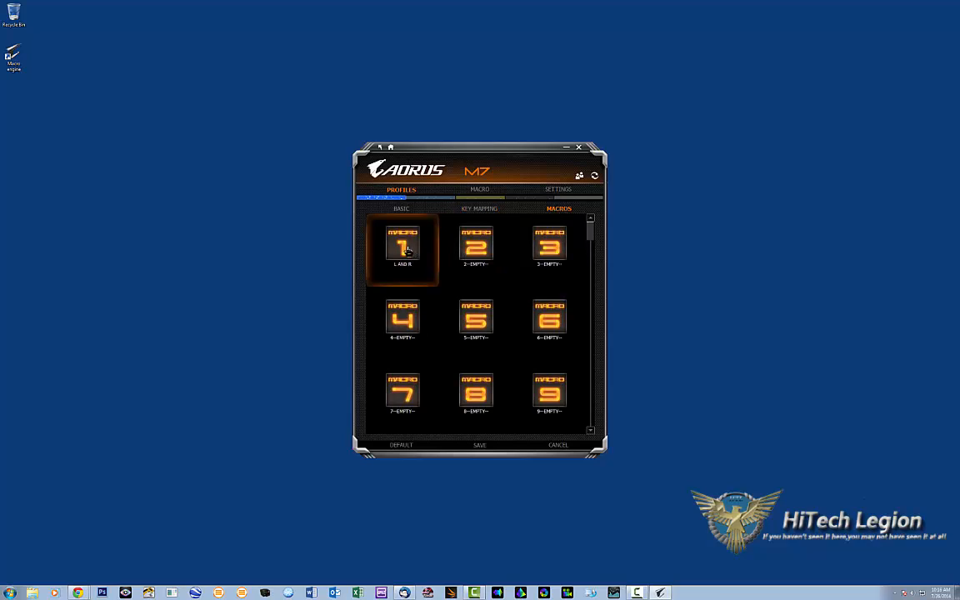
{"action": "left_click", "coordinate": [407, 250]}
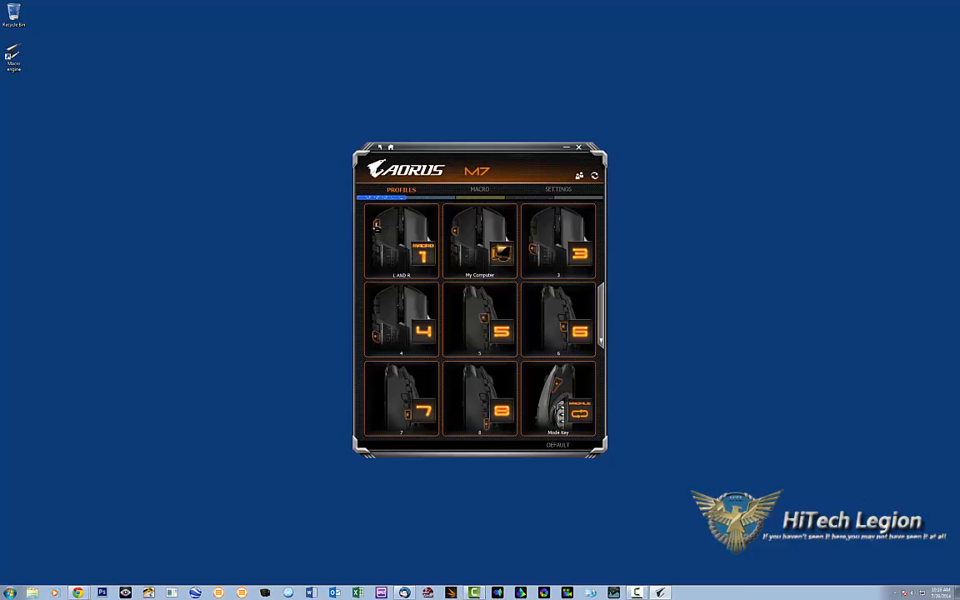
- In the profile management settings, change the Profile 1 light color to purple
{"action": "left_click", "coordinate": [557, 190]}
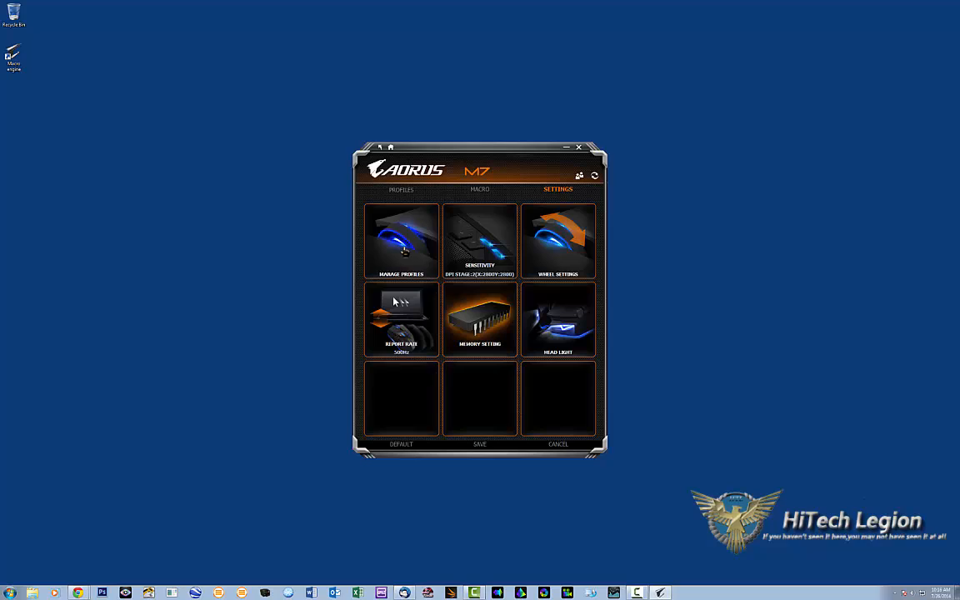
{"action": "left_click", "coordinate": [403, 251]}
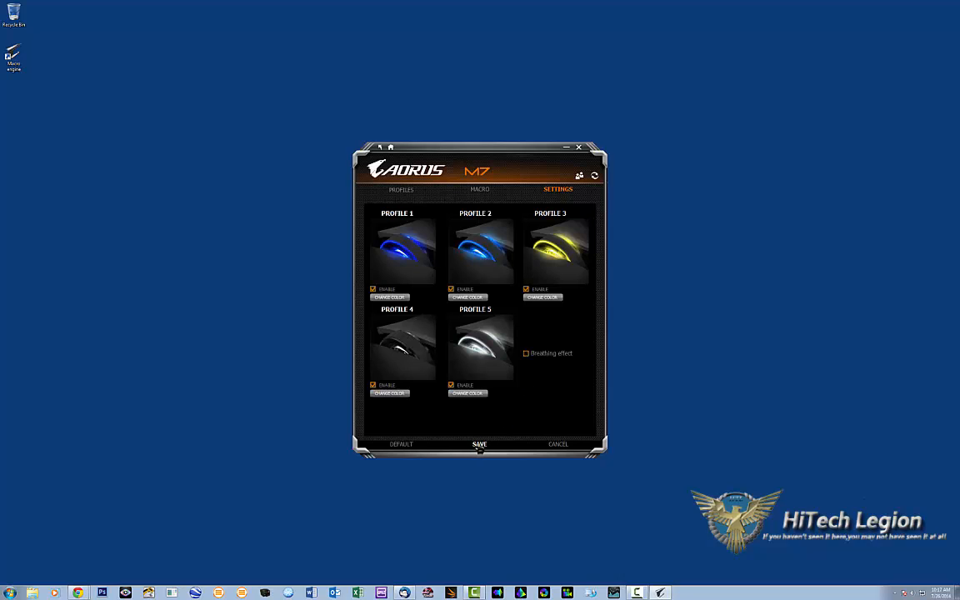
{"action": "left_click", "coordinate": [481, 445]}
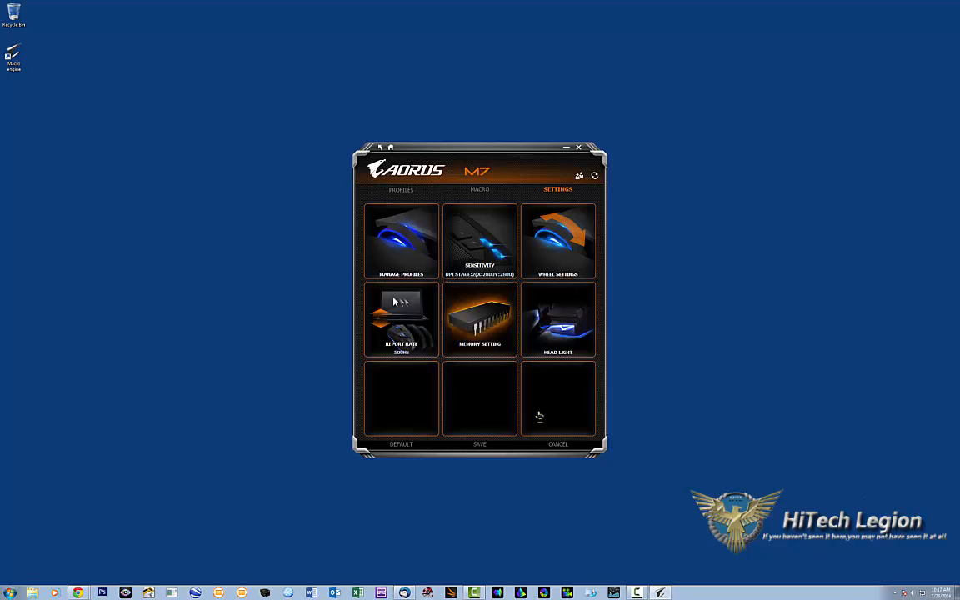
{"action": "left_click", "coordinate": [402, 246]}
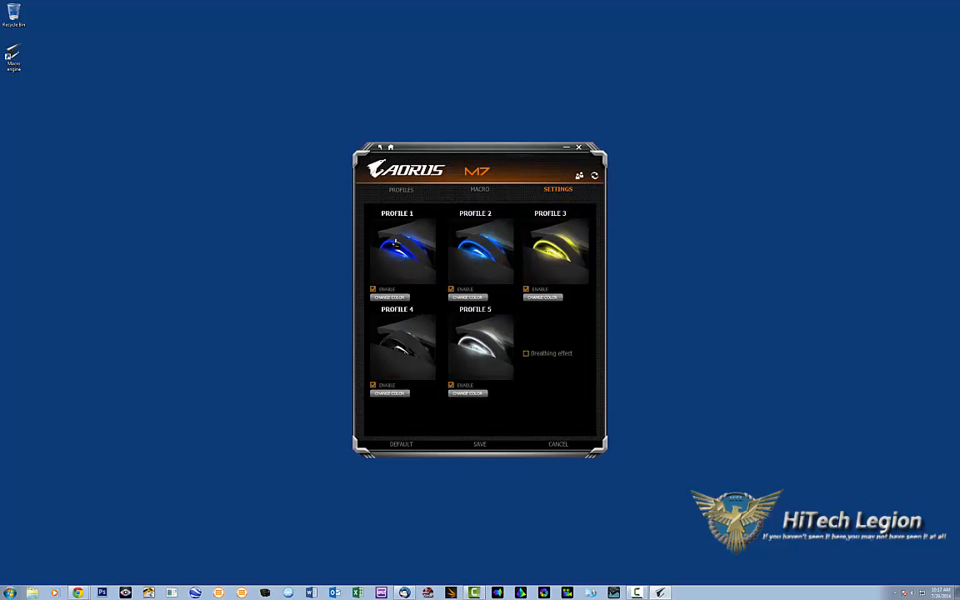
{"action": "left_click", "coordinate": [389, 298]}
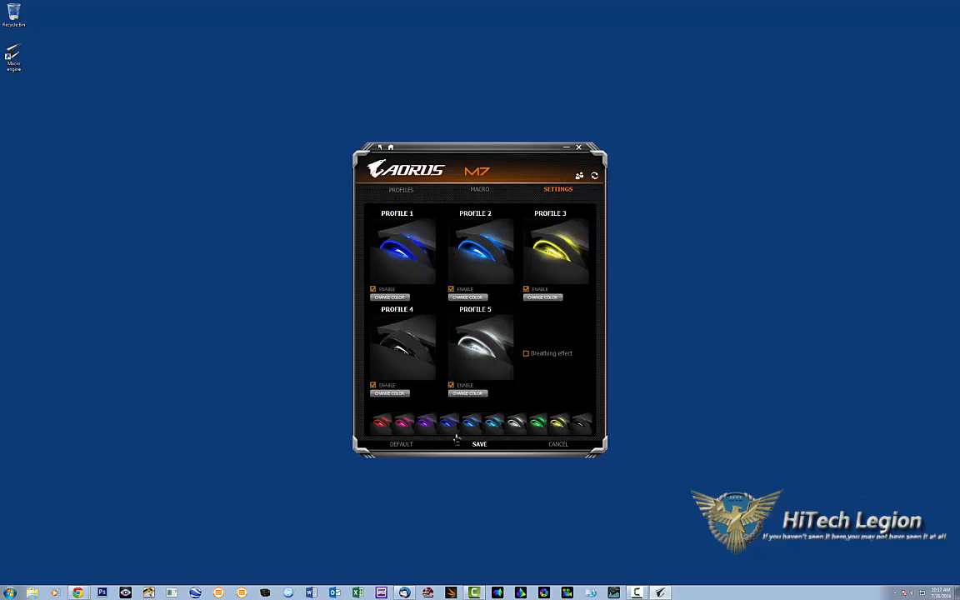
{"action": "left_click", "coordinate": [428, 424]}
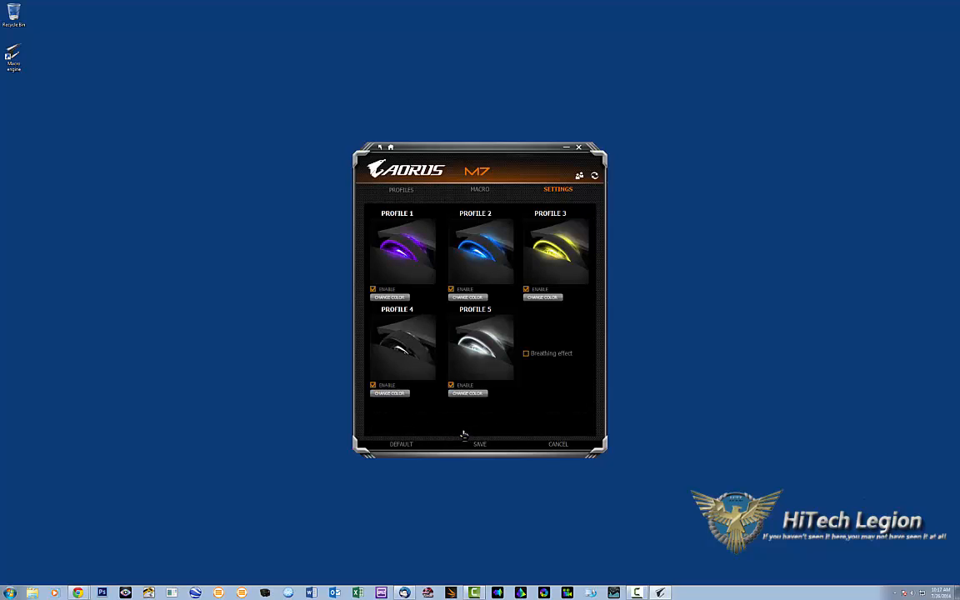
- Change the Profile 2 light color to red and the Profile 3 light color to green
{"action": "left_click", "coordinate": [467, 297]}
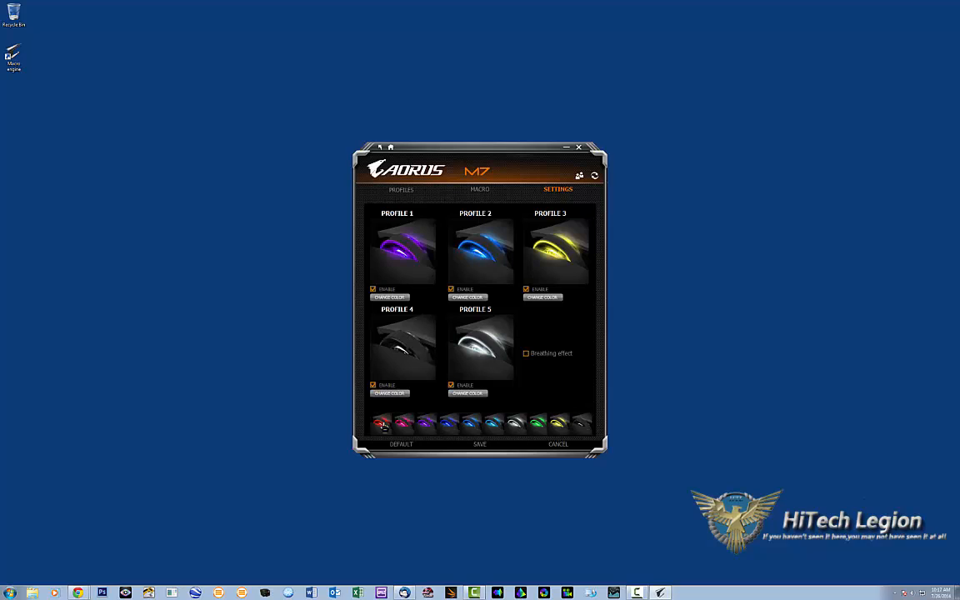
{"action": "left_click", "coordinate": [382, 425]}
{"action": "left_click", "coordinate": [544, 298]}
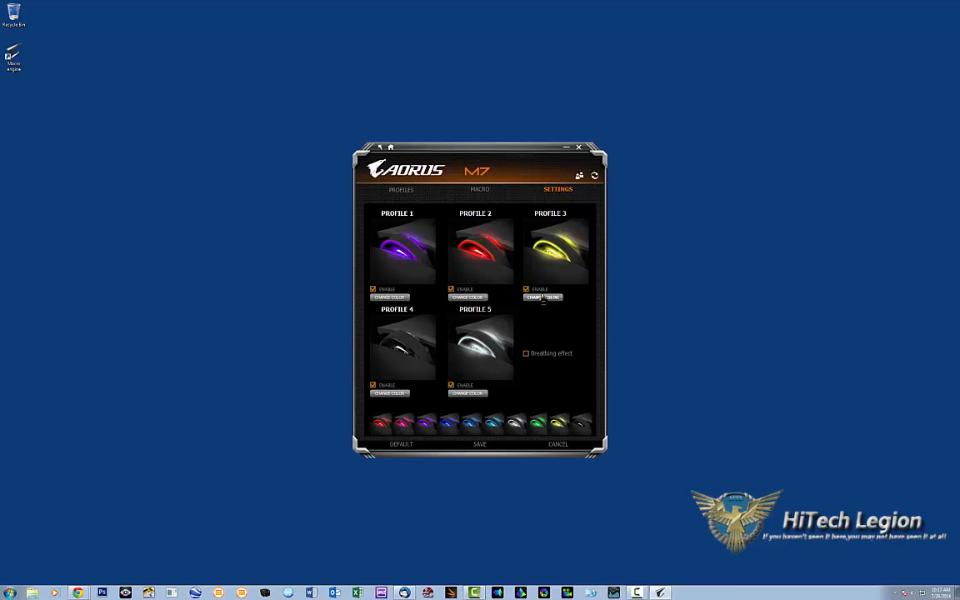
{"action": "left_click", "coordinate": [538, 424]}
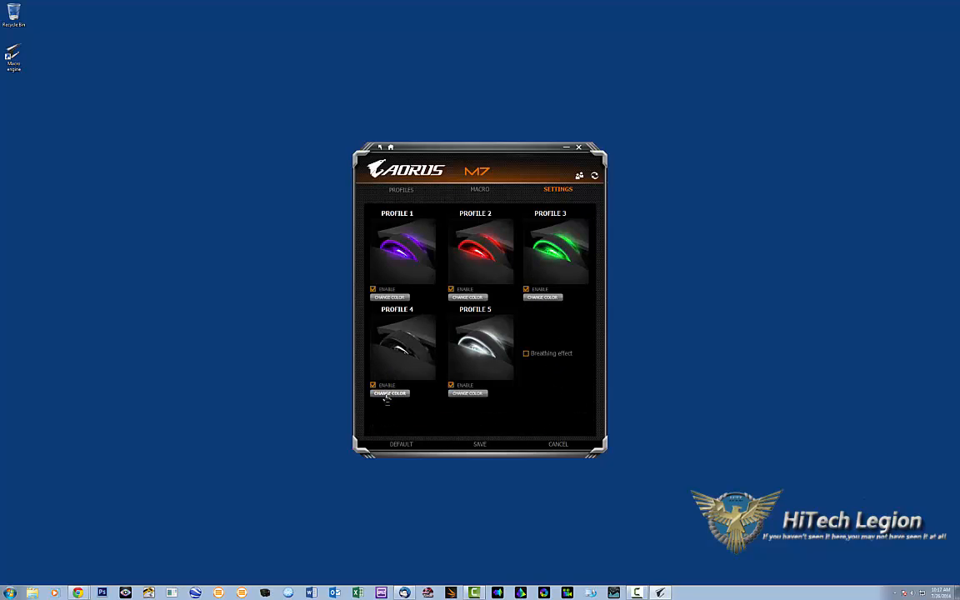
- Change the Profile 4 light color to yellow and save the profile settings
{"action": "left_click", "coordinate": [388, 393]}
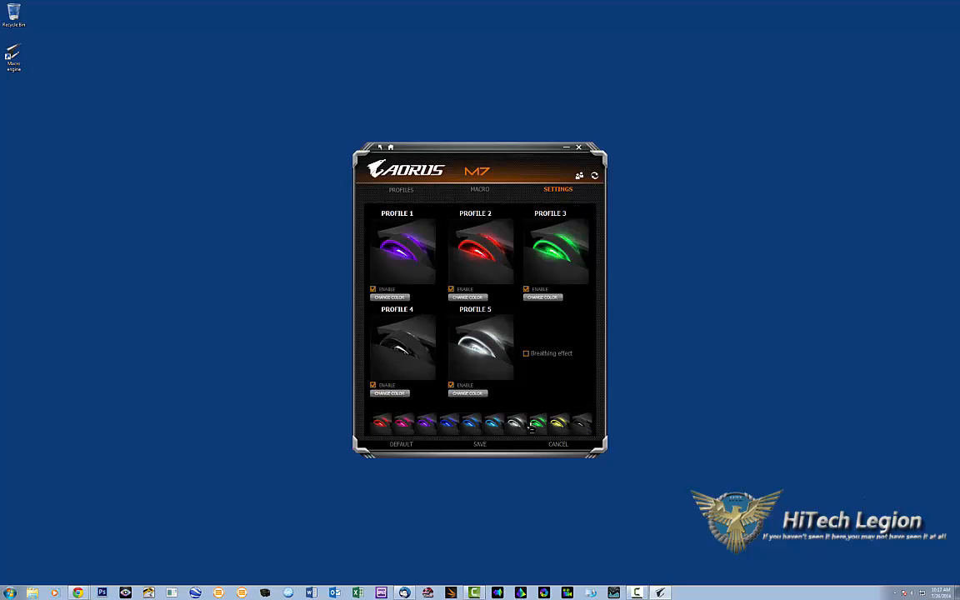
{"action": "left_click", "coordinate": [556, 424]}
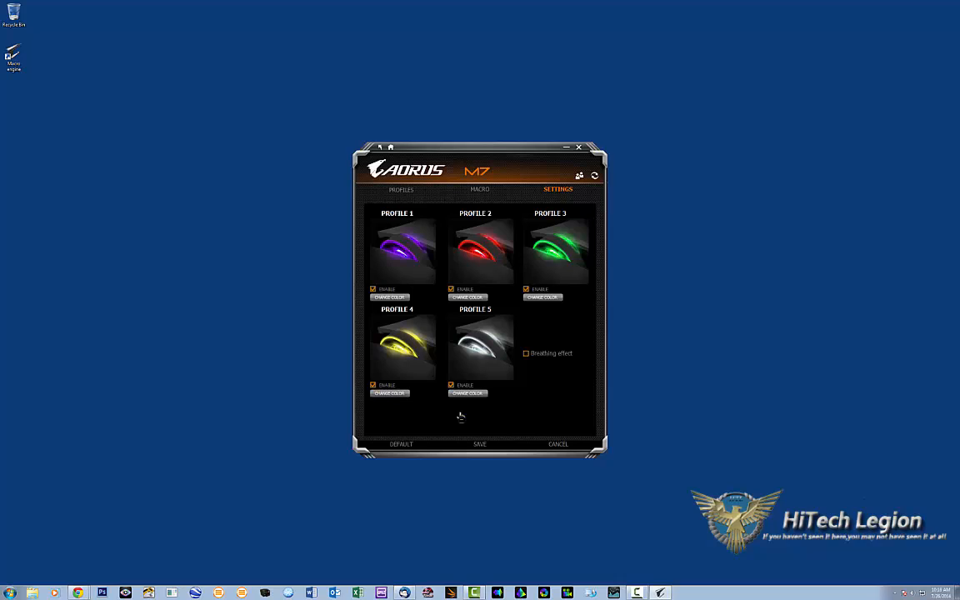
{"action": "left_click", "coordinate": [479, 444]}
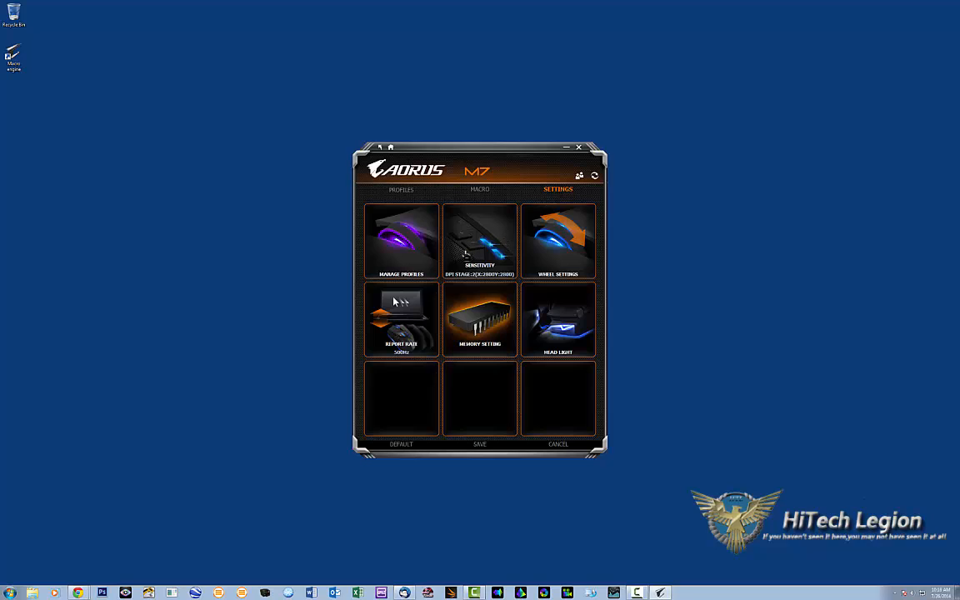
- In the sensitivity settings, try DPI1 at 8200 DPI and DPI4 at 50 DPI, and try adjusting DPI2
{"action": "left_click", "coordinate": [465, 254]}
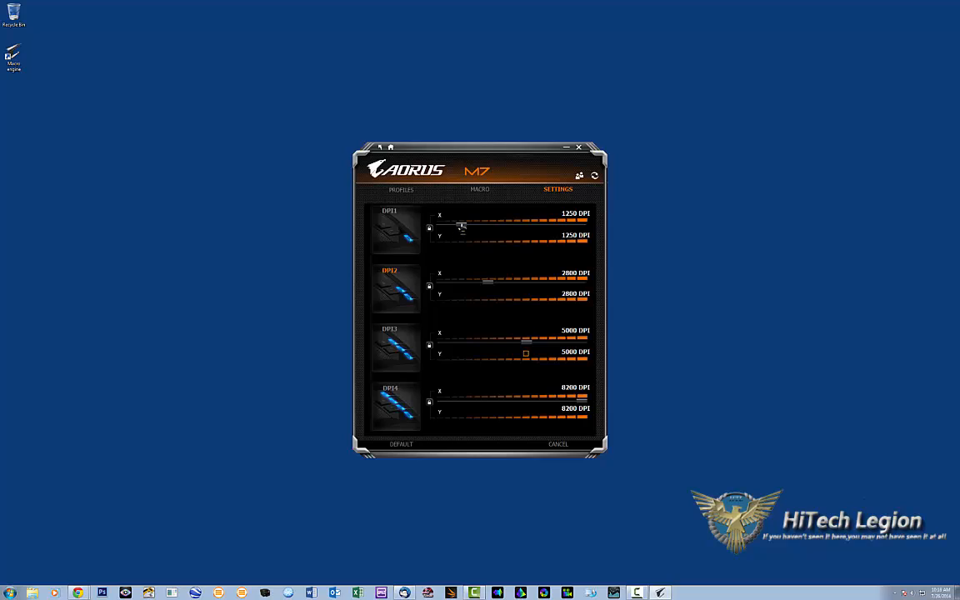
{"action": "left_click_drag", "start_coordinate": [462, 225], "coordinate": [431, 226]}
{"action": "left_click_drag", "start_coordinate": [443, 228], "coordinate": [588, 233]}
{"action": "left_click_drag", "start_coordinate": [588, 403], "coordinate": [439, 402]}
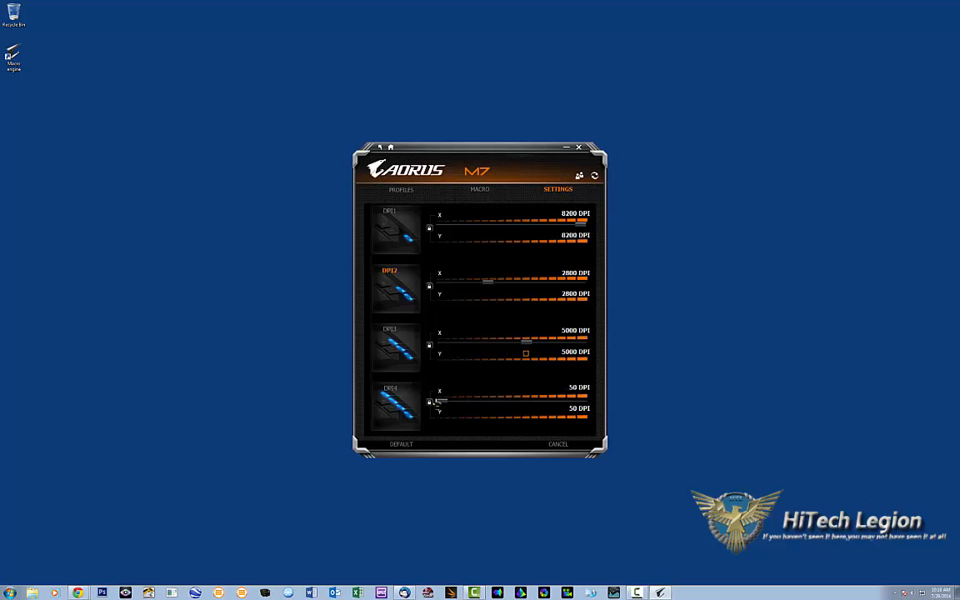
{"action": "left_click", "coordinate": [429, 288]}
{"action": "mouse_move", "coordinate": [490, 285]}
{"action": "left_mouse_down"}
{"action": "mouse_move", "coordinate": [510, 285]}
{"action": "mouse_move", "coordinate": [473, 307]}
{"action": "mouse_move", "coordinate": [575, 307]}
{"action": "mouse_move", "coordinate": [487, 303]}
{"action": "mouse_move", "coordinate": [534, 281]}
{"action": "mouse_move", "coordinate": [486, 285]}
{"action": "left_mouse_up"}
- Reset the sensitivity stages to default, and set DPI4 to 8200, DPI1 to 200 and DPI2 to 800 DPI
{"action": "left_click", "coordinate": [402, 444]}
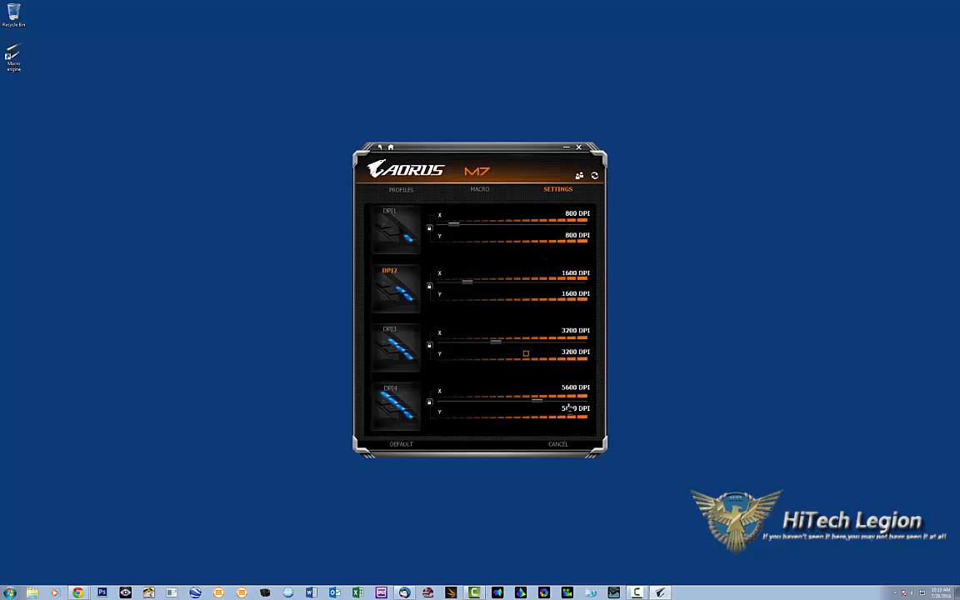
{"action": "left_click_drag", "start_coordinate": [538, 401], "coordinate": [587, 405]}
{"action": "left_click_drag", "start_coordinate": [454, 227], "coordinate": [440, 227]}
{"action": "left_click_drag", "start_coordinate": [466, 282], "coordinate": [448, 288]}
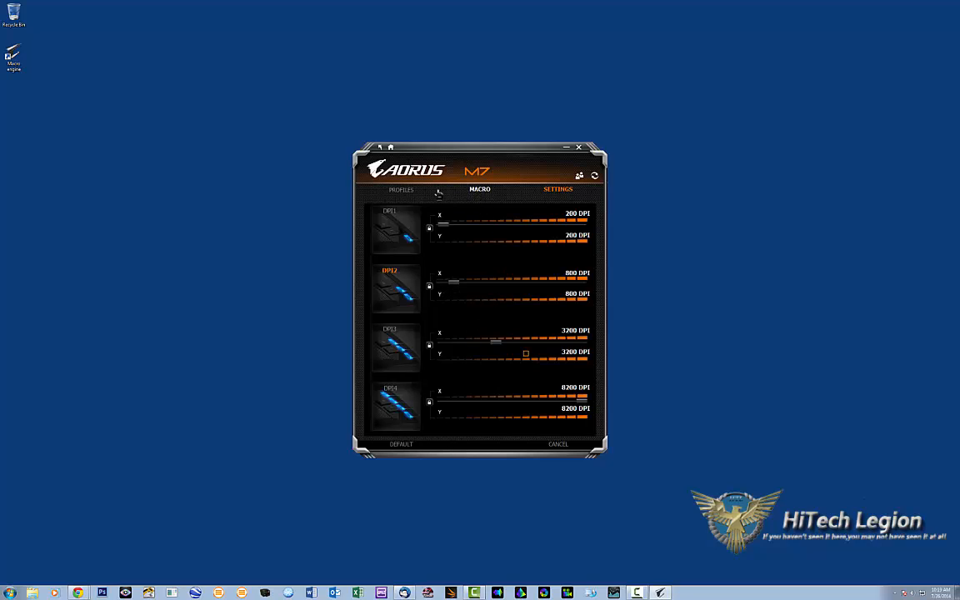
- Glance at the profile button assignments, and return to the sensitivity settings to set DPI2 to 2750 DPI
{"action": "left_click", "coordinate": [403, 191]}
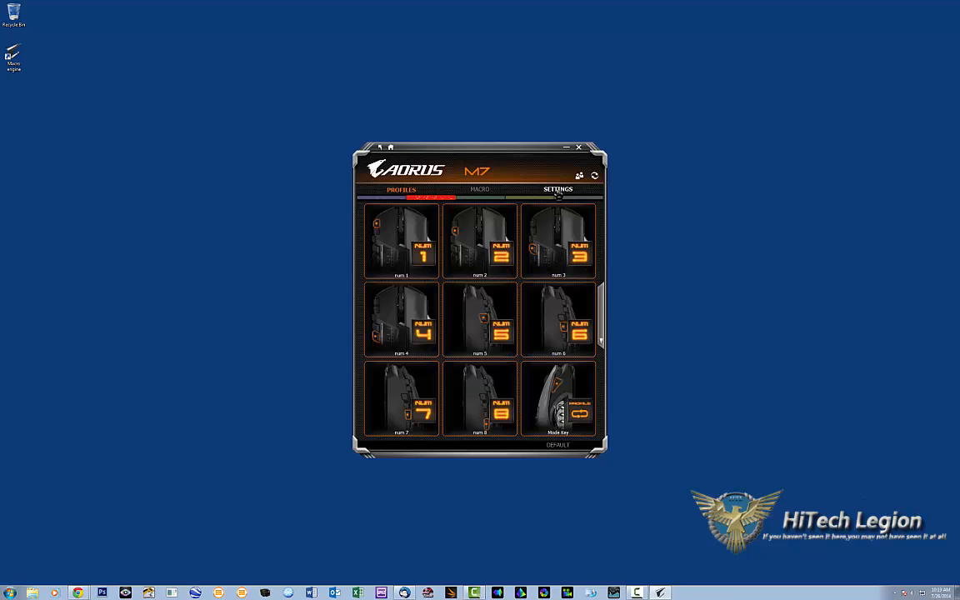
{"action": "left_click", "coordinate": [559, 190]}
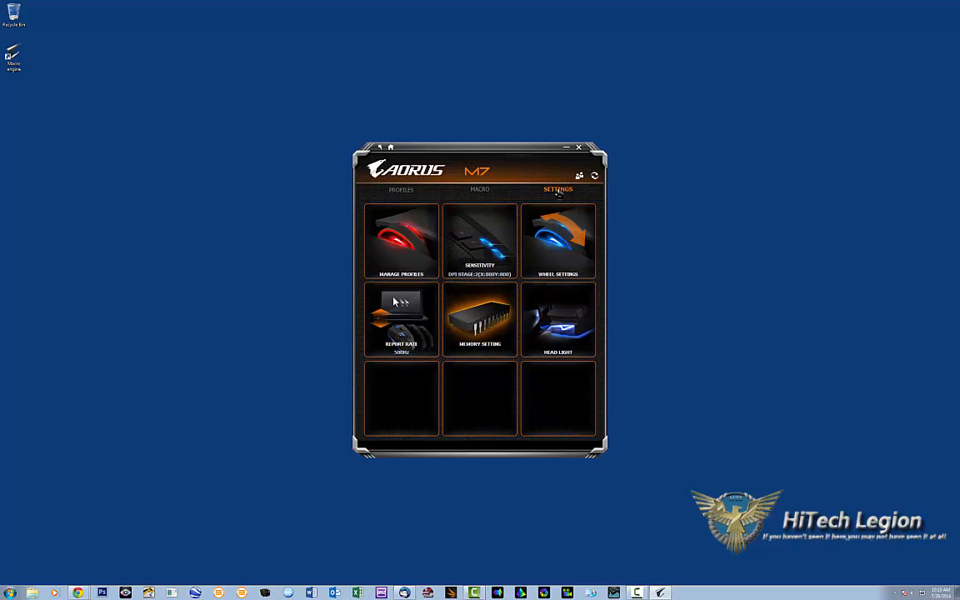
{"action": "left_click", "coordinate": [487, 251]}
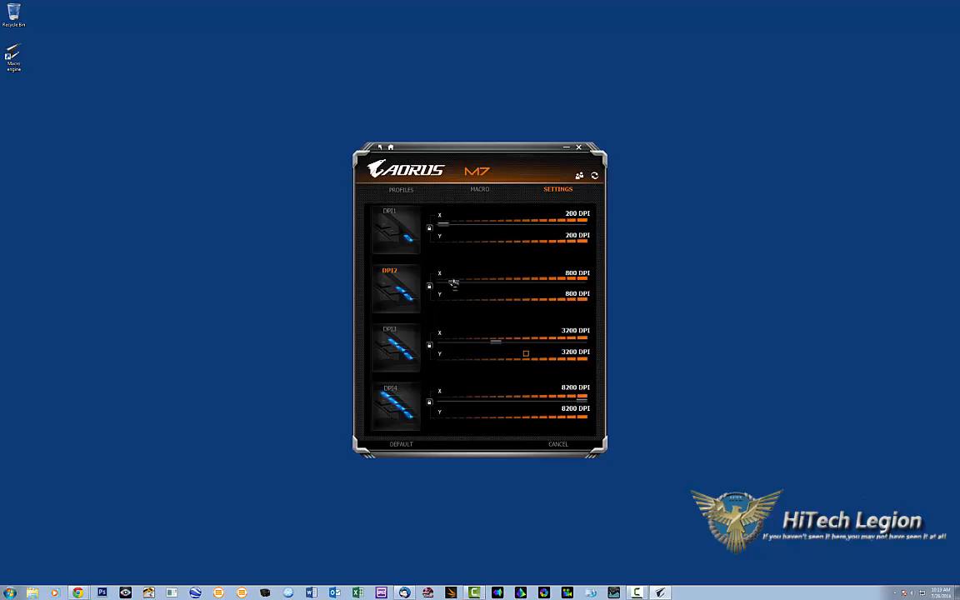
{"action": "left_click_drag", "start_coordinate": [452, 282], "coordinate": [487, 282]}
{"action": "left_click", "coordinate": [565, 191]}
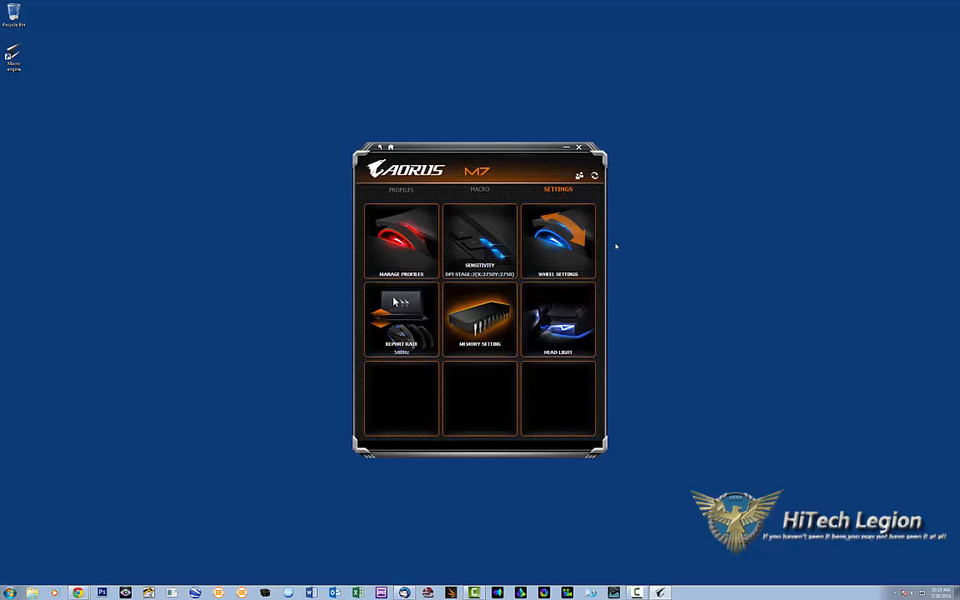
- In the wheel settings, try the full scroll range, return it to about 3 lines at a time, and save
{"action": "left_click", "coordinate": [553, 247]}
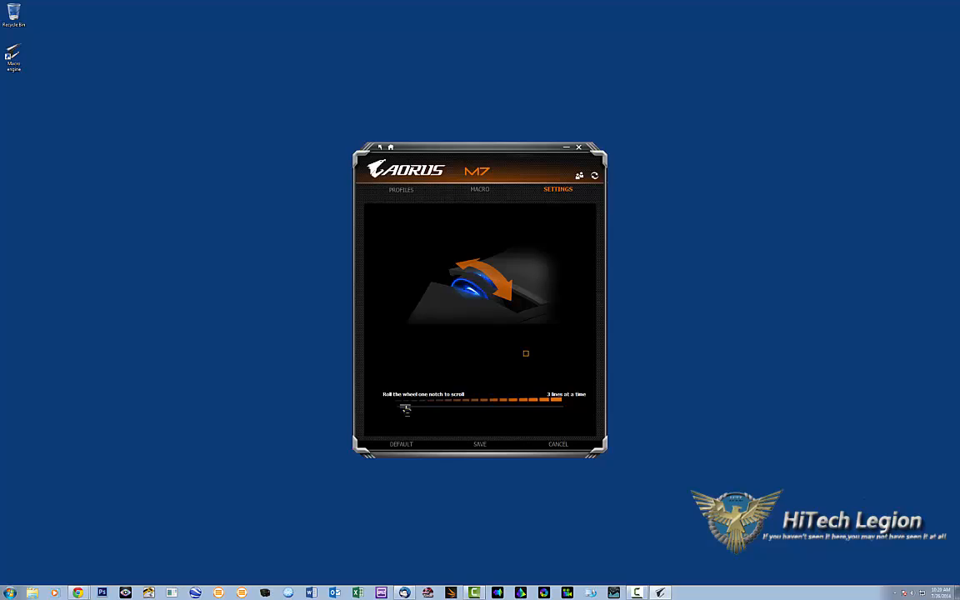
{"action": "left_click_drag", "start_coordinate": [406, 408], "coordinate": [565, 406]}
{"action": "left_click_drag", "start_coordinate": [560, 409], "coordinate": [430, 408]}
{"action": "left_click", "coordinate": [437, 407]}
{"action": "left_click_drag", "start_coordinate": [428, 411], "coordinate": [407, 408]}
{"action": "left_click", "coordinate": [480, 445]}
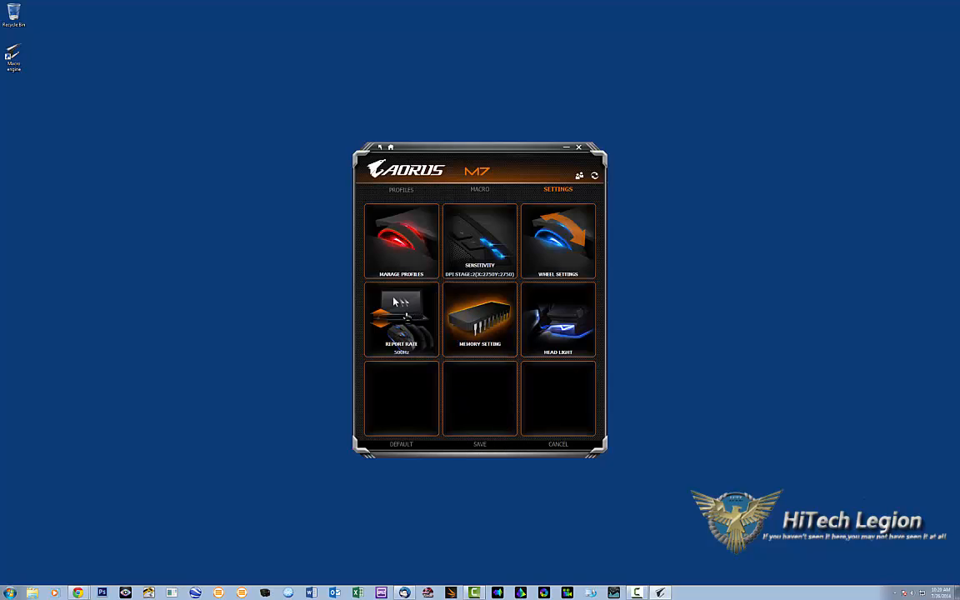
- Run the report rate through its full range and set it to 500 Hz
{"action": "left_click", "coordinate": [403, 317]}
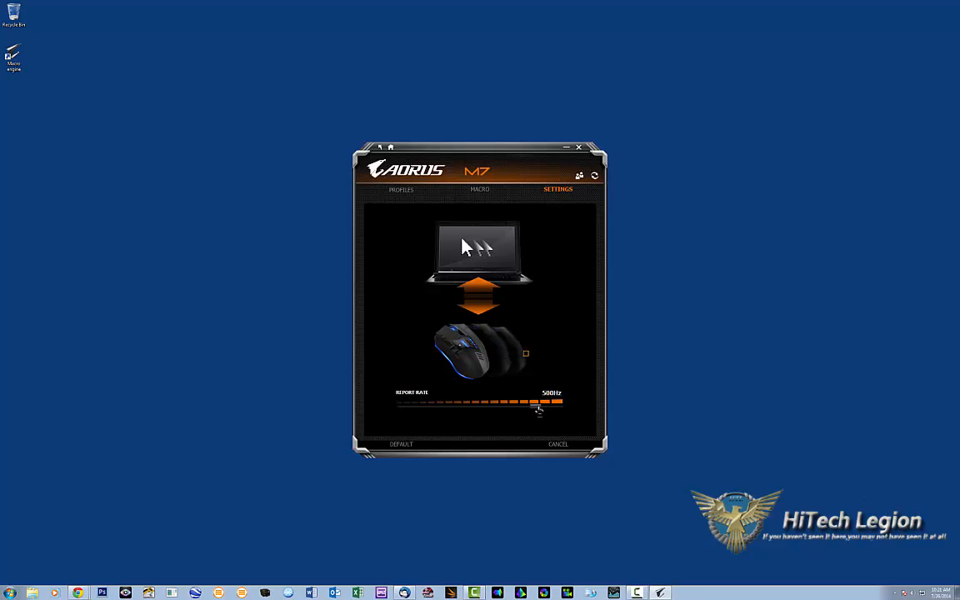
{"action": "left_click_drag", "start_coordinate": [539, 409], "coordinate": [385, 411]}
{"action": "left_click_drag", "start_coordinate": [405, 408], "coordinate": [642, 413]}
{"action": "left_click_drag", "start_coordinate": [559, 409], "coordinate": [400, 412]}
{"action": "left_click_drag", "start_coordinate": [402, 410], "coordinate": [532, 408]}
{"action": "left_click", "coordinate": [558, 190]}
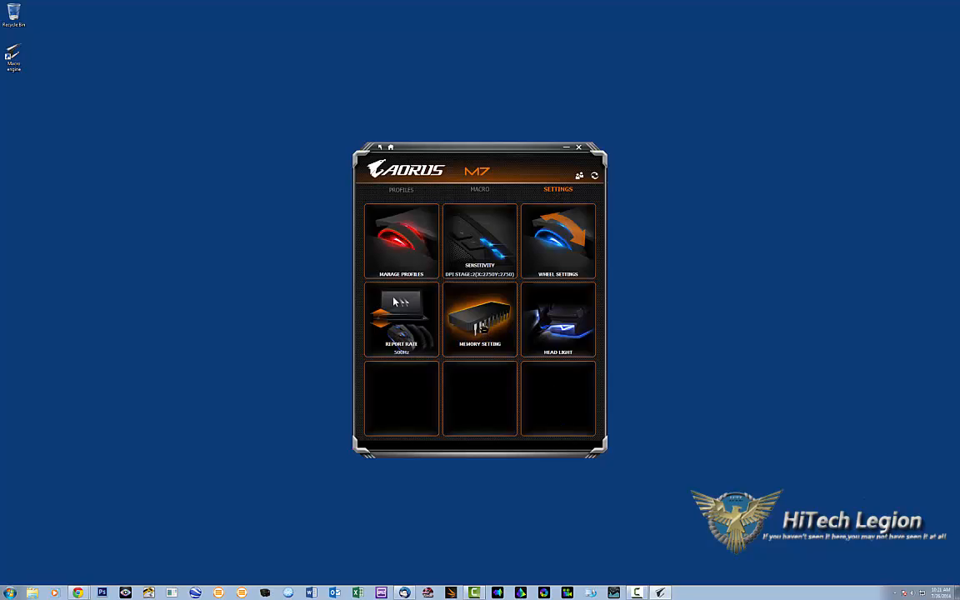
- Examine the clean, backup and restore options in the memory settings, declining the backup request
{"action": "left_click", "coordinate": [482, 328]}
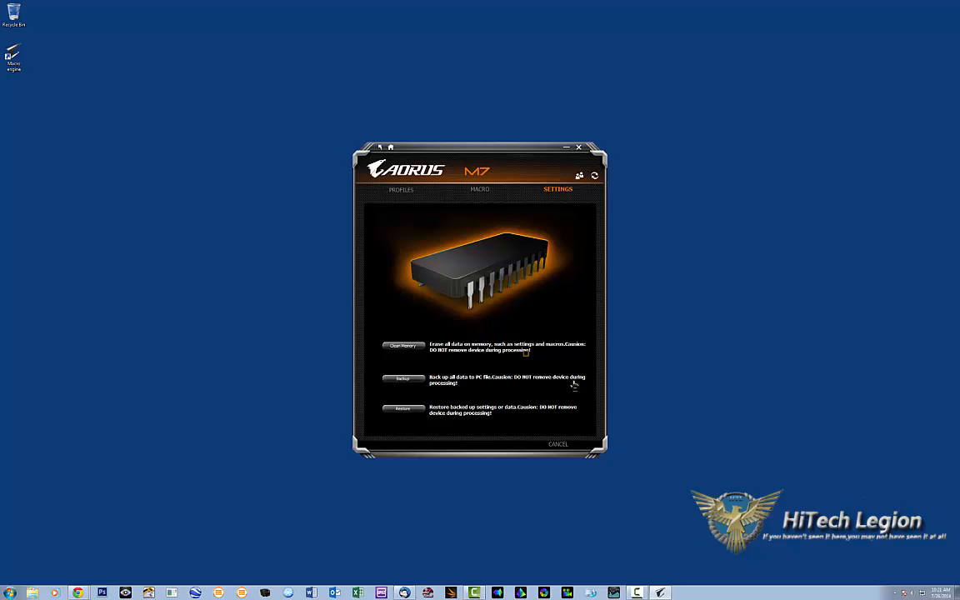
{"action": "left_click", "coordinate": [400, 379]}
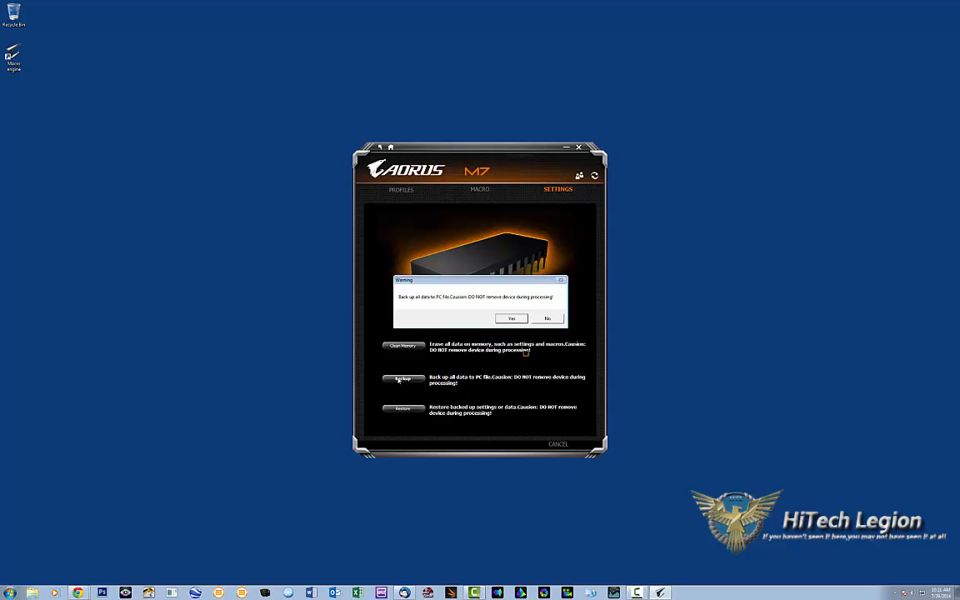
{"action": "left_click", "coordinate": [547, 319]}
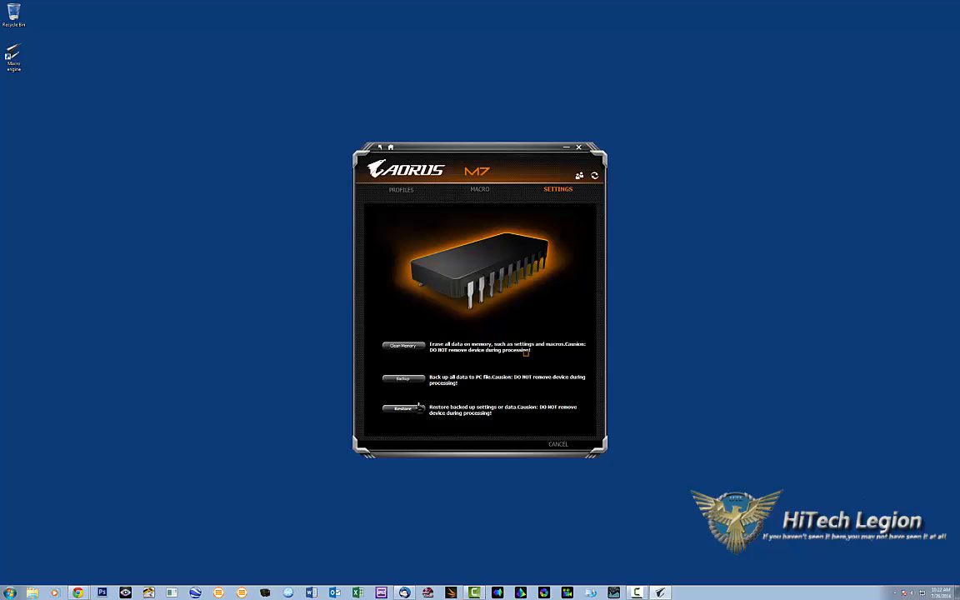
{"action": "left_click", "coordinate": [560, 191]}
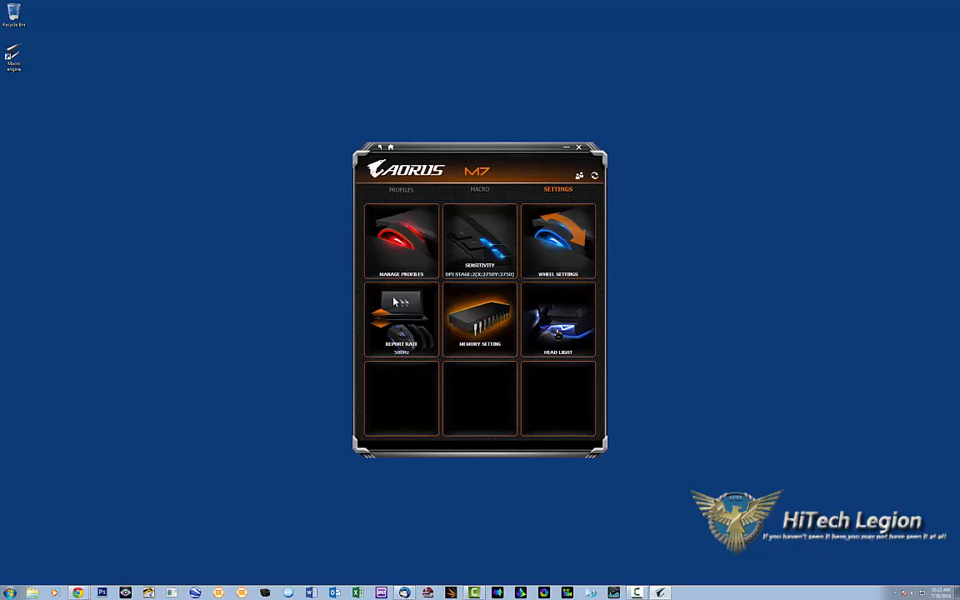
- Try the head-light brightness at both extremes and set it to the maximum
{"action": "left_click", "coordinate": [556, 327]}
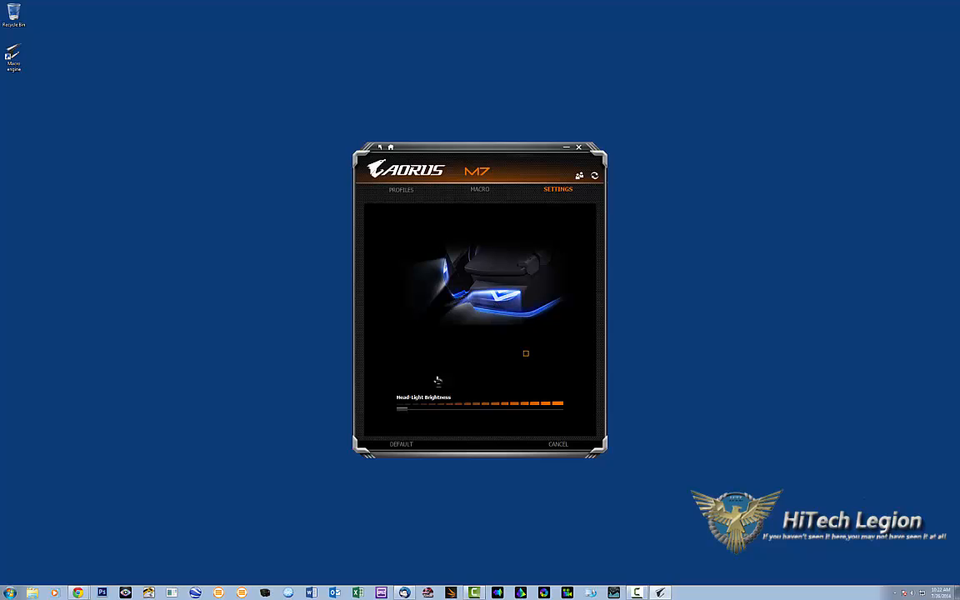
{"action": "left_click_drag", "start_coordinate": [403, 410], "coordinate": [562, 419]}
{"action": "left_click_drag", "start_coordinate": [558, 412], "coordinate": [403, 415]}
{"action": "left_click_drag", "start_coordinate": [402, 411], "coordinate": [559, 408]}
{"action": "left_click", "coordinate": [557, 197]}
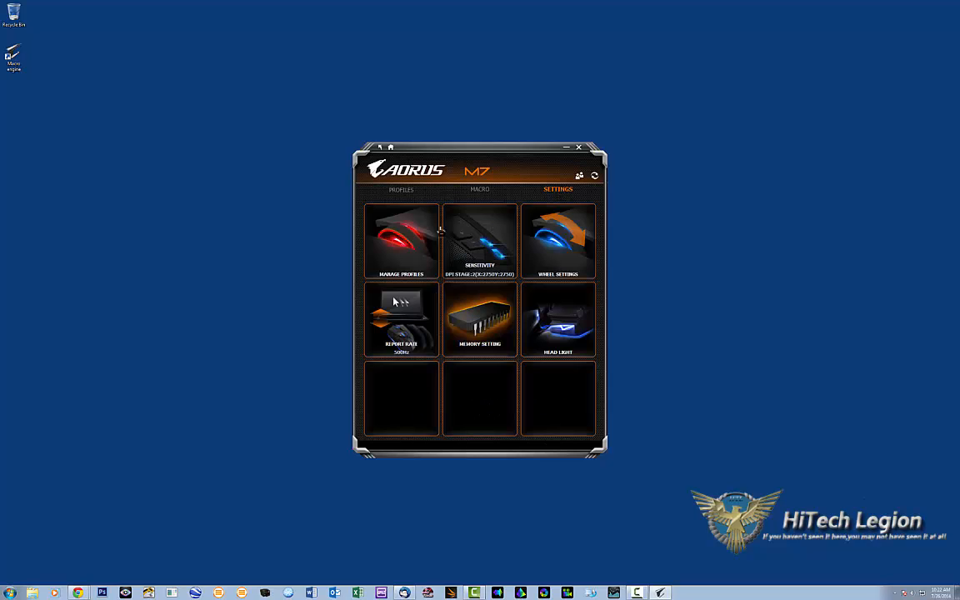
- Return to the button assignments, switch to the third profile and go back to the first
{"action": "left_click", "coordinate": [402, 191]}
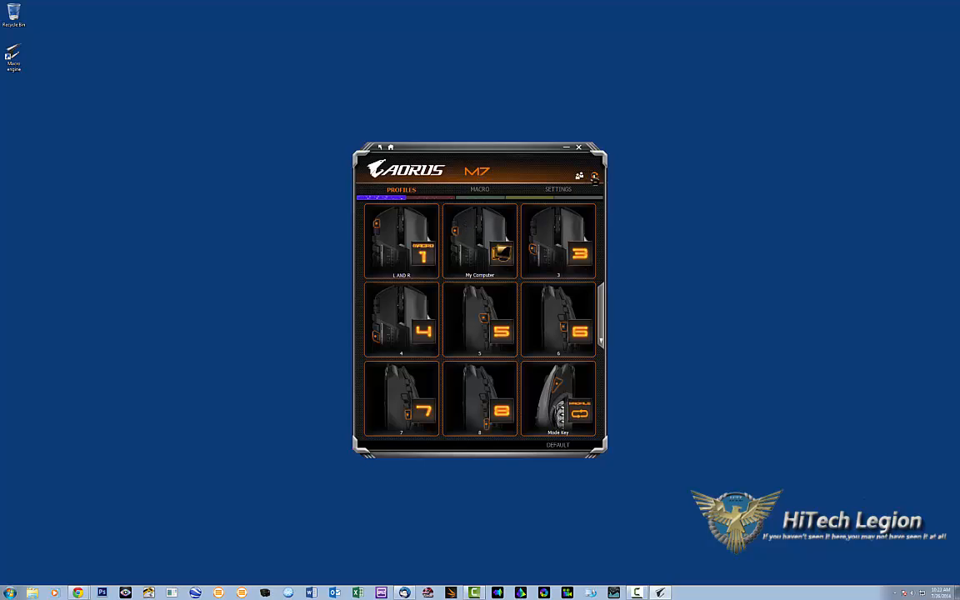
{"action": "left_click", "coordinate": [479, 197]}
{"action": "left_click", "coordinate": [367, 197]}
- Open the AORUS website from the mouse software, look over its home page, and leave the browser
{"action": "left_click", "coordinate": [580, 178]}
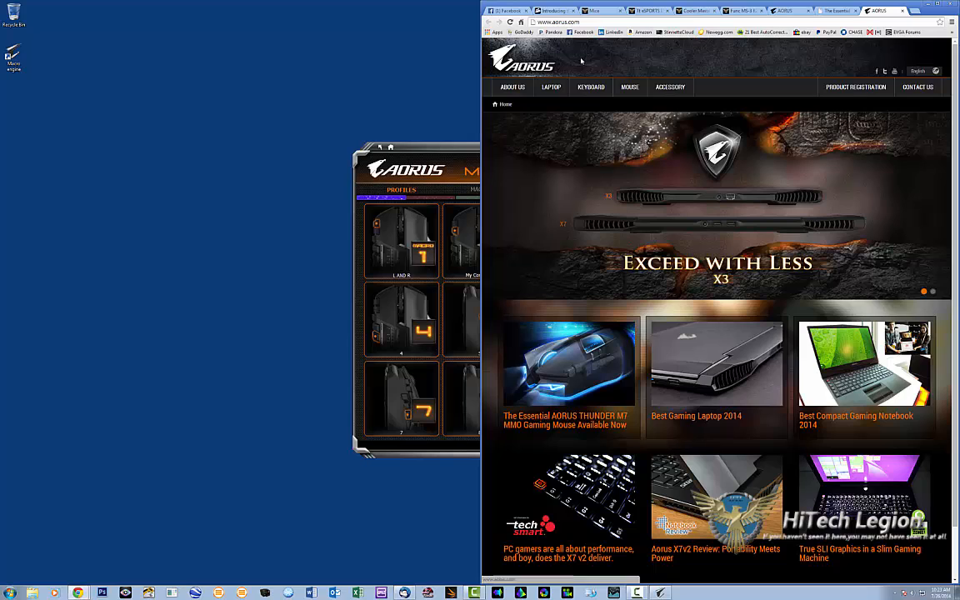
{"action": "scroll", "coordinate": [707, 297], "scroll_direction": "down", "scroll_amount": 1}
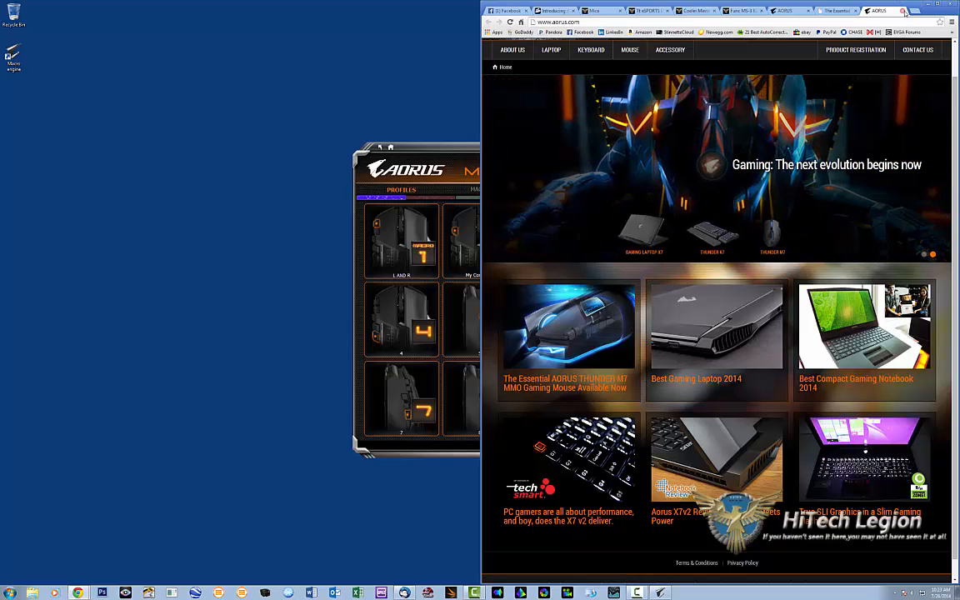
{"action": "left_click", "coordinate": [930, 9]}
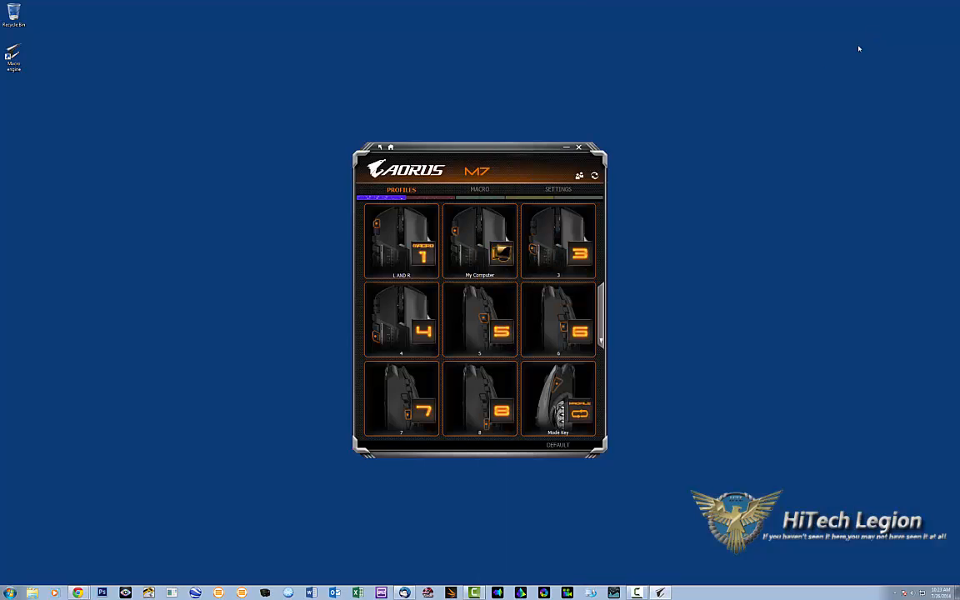
- Look through the macro list down to slots 31 to 39
{"action": "left_click", "coordinate": [573, 188]}
{"action": "left_click", "coordinate": [479, 189]}
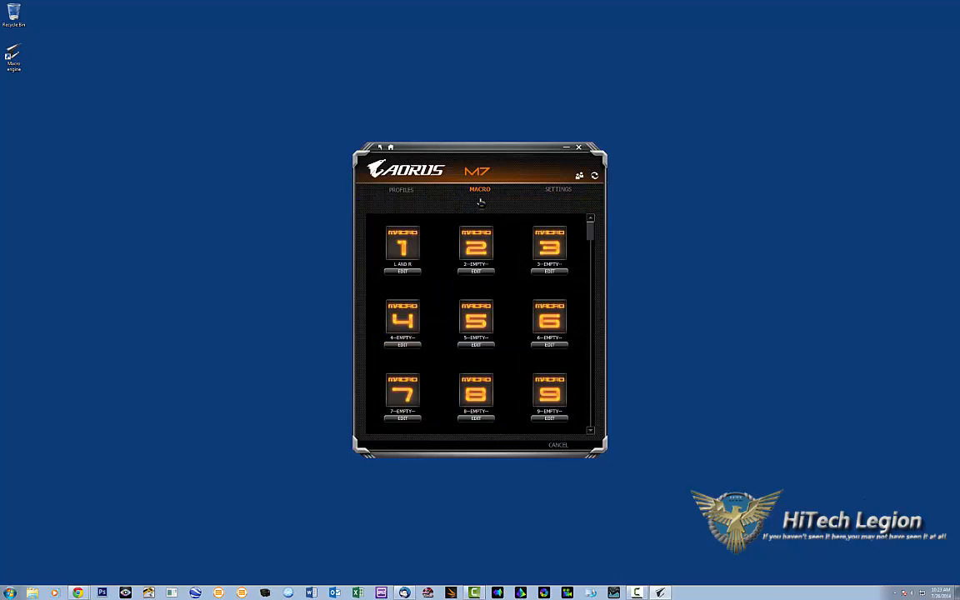
{"action": "scroll", "coordinate": [476, 326], "scroll_direction": "down", "scroll_amount": 5}
{"action": "scroll", "coordinate": [476, 326], "scroll_direction": "down", "scroll_amount": 5}
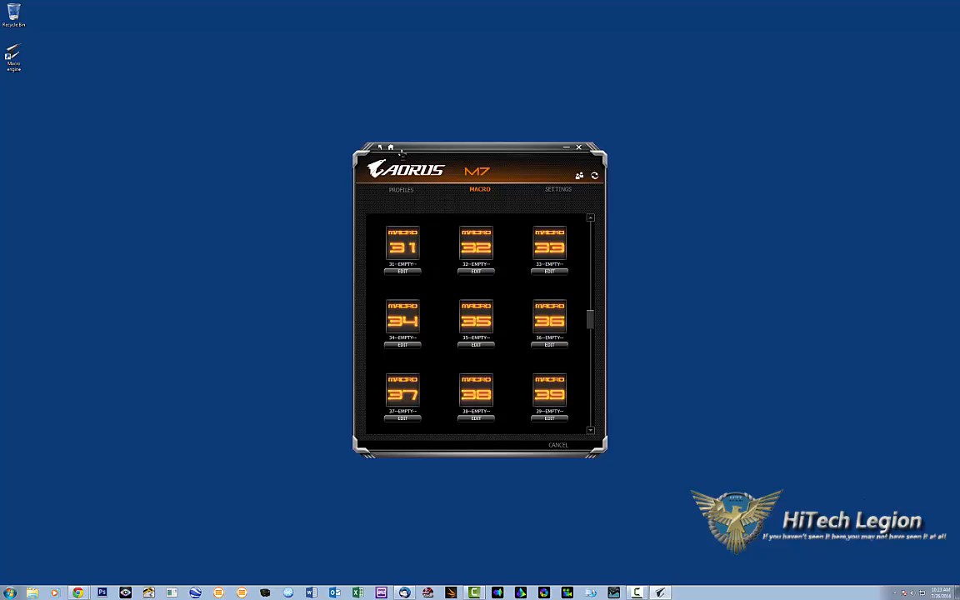
- Go back to the device home page, reopen the M7 mouse, and show its settings overview
{"action": "left_click", "coordinate": [390, 148]}
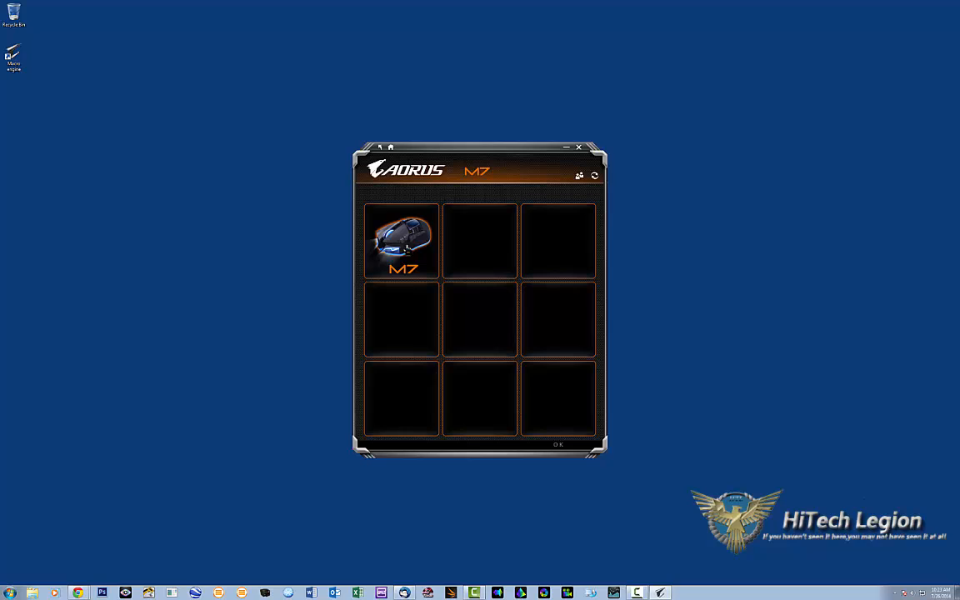
{"action": "left_click", "coordinate": [407, 247]}
{"action": "left_click", "coordinate": [565, 191]}
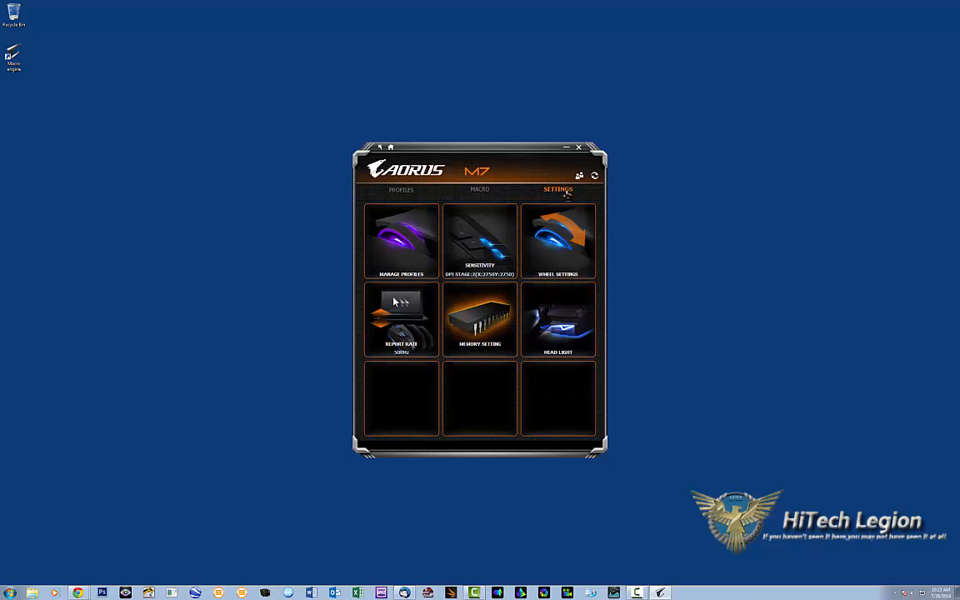